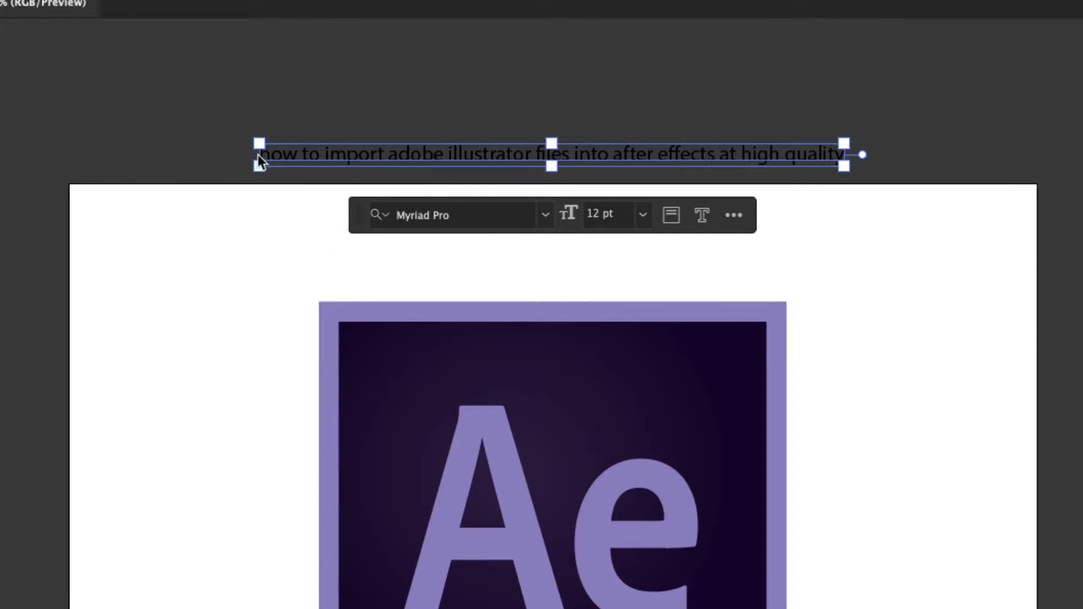
Select the Ae logo, scale it to about 390.9 × 379.9 pt, and shift it up-left.
left_click(237, 144)
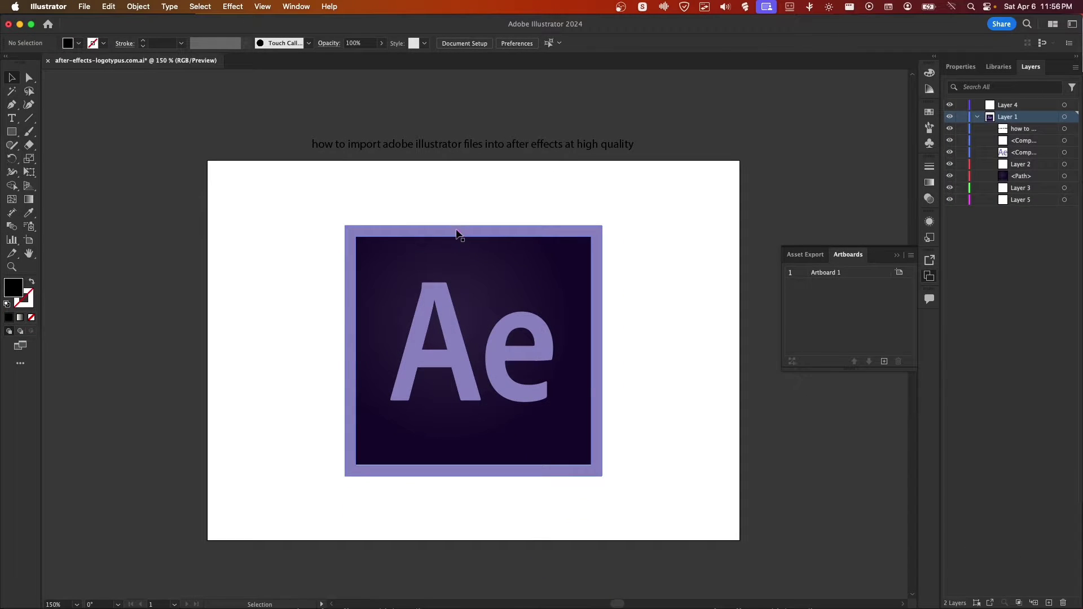
left_click_drag(288, 179, 619, 545)
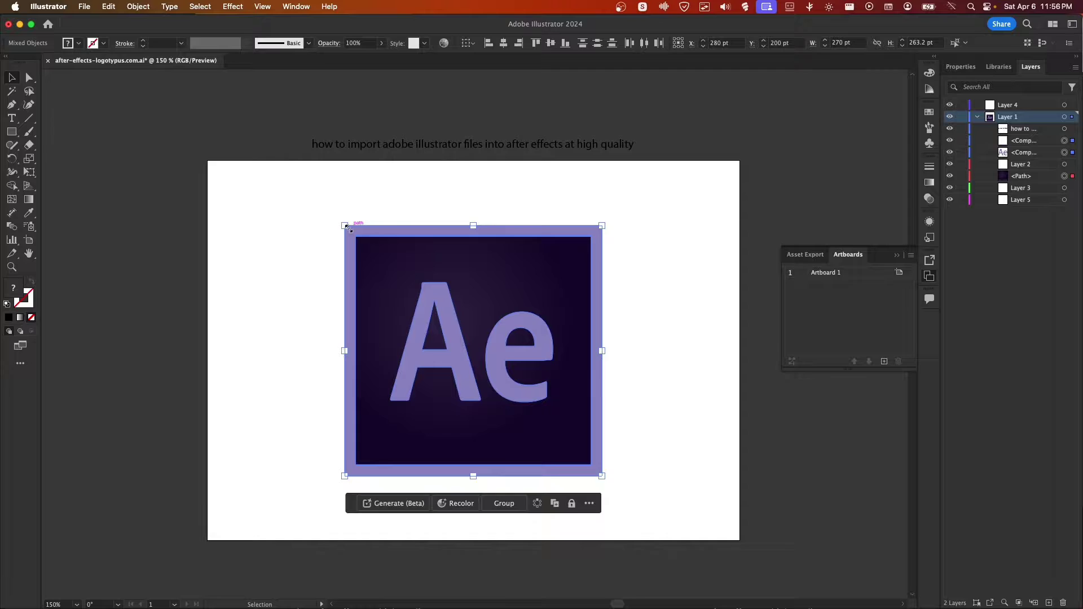
left_click_drag(344, 226, 293, 175)
left_click_drag(602, 477, 669, 538)
mouse_move(553, 460)
left_mouse_down()
mouse_move(541, 448)
mouse_move(550, 452)
left_mouse_up()
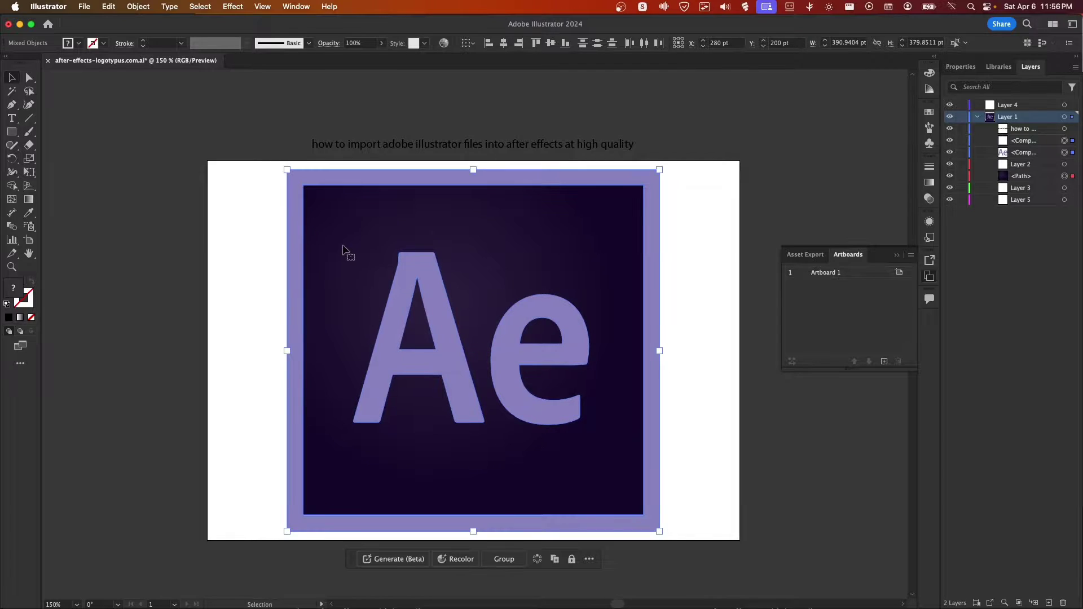
left_click(49, 7)
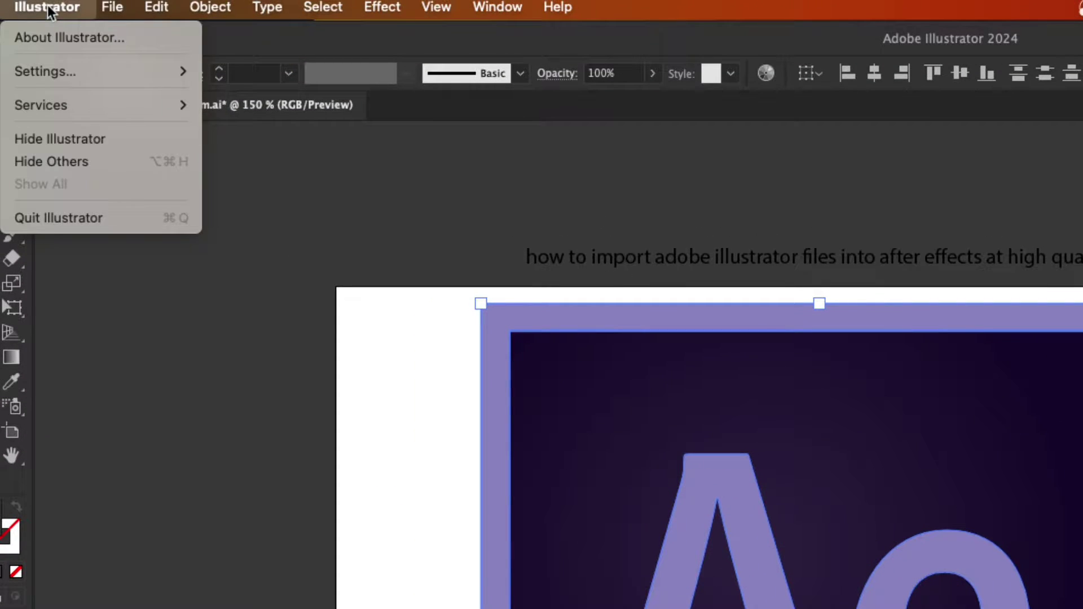
mouse_move(112, 7)
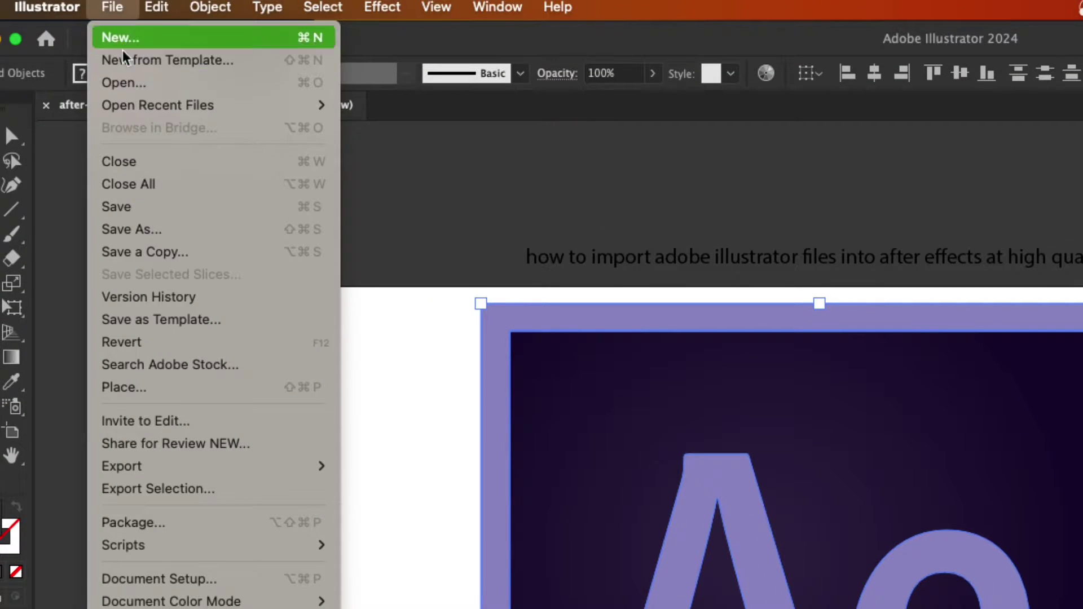
mouse_move(316, 466)
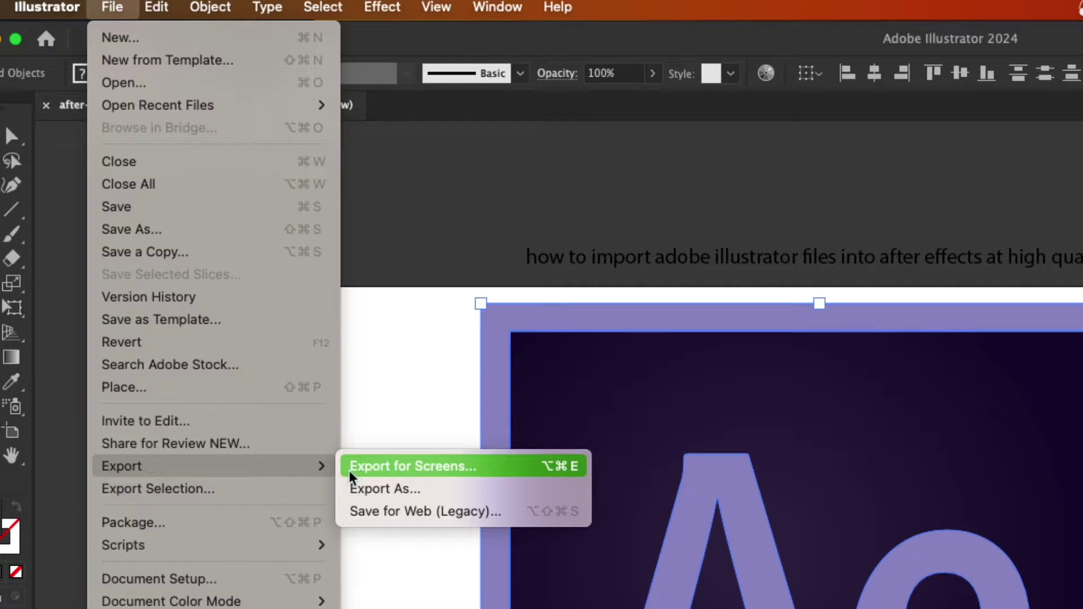
left_click(359, 485)
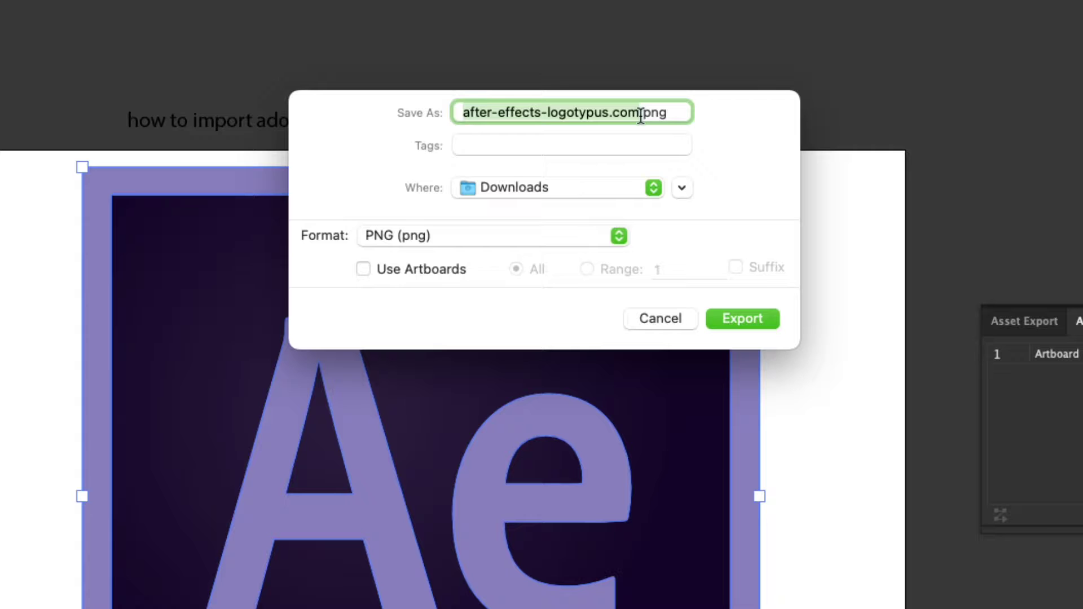
left_click(552, 235)
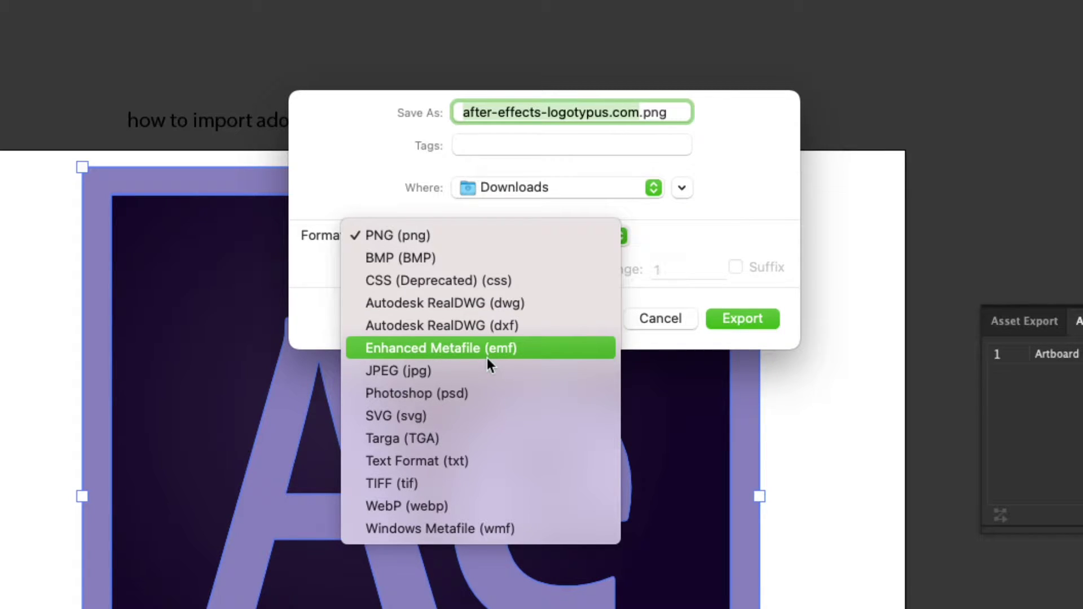
left_click(712, 215)
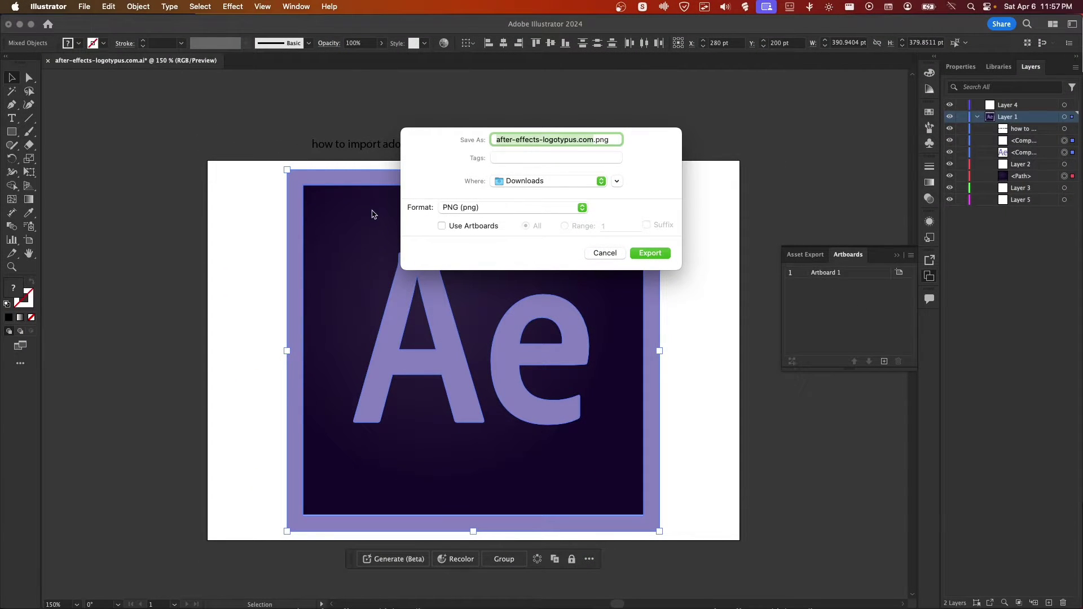
left_click(481, 212)
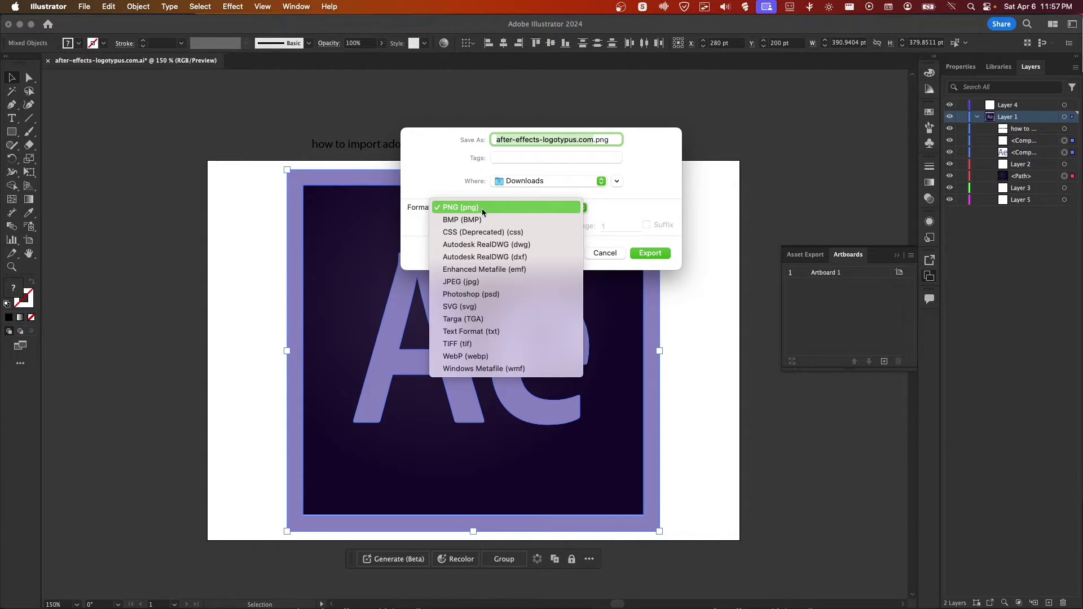
left_click(602, 254)
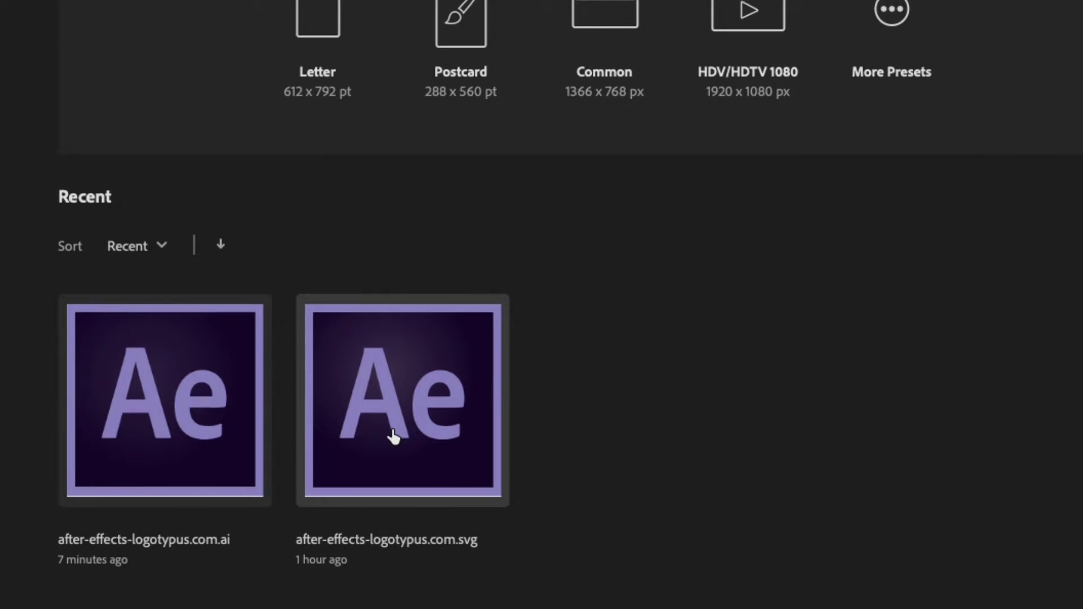
Open after-effects-logotypus.com.svg from the Recent files on the Home screen.
left_click(393, 437)
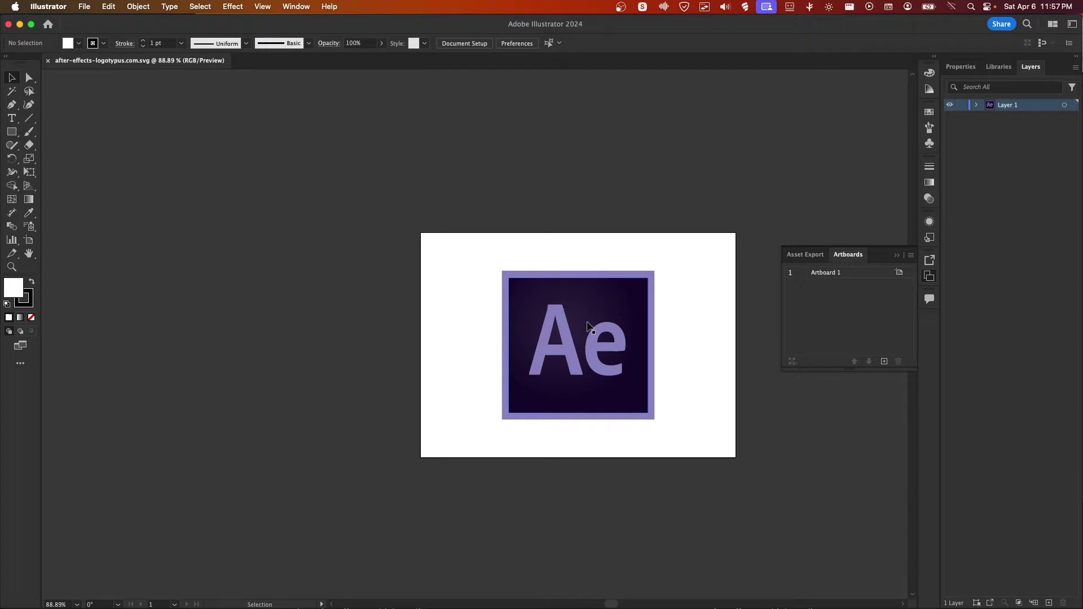
right_click(588, 326)
left_click(569, 319)
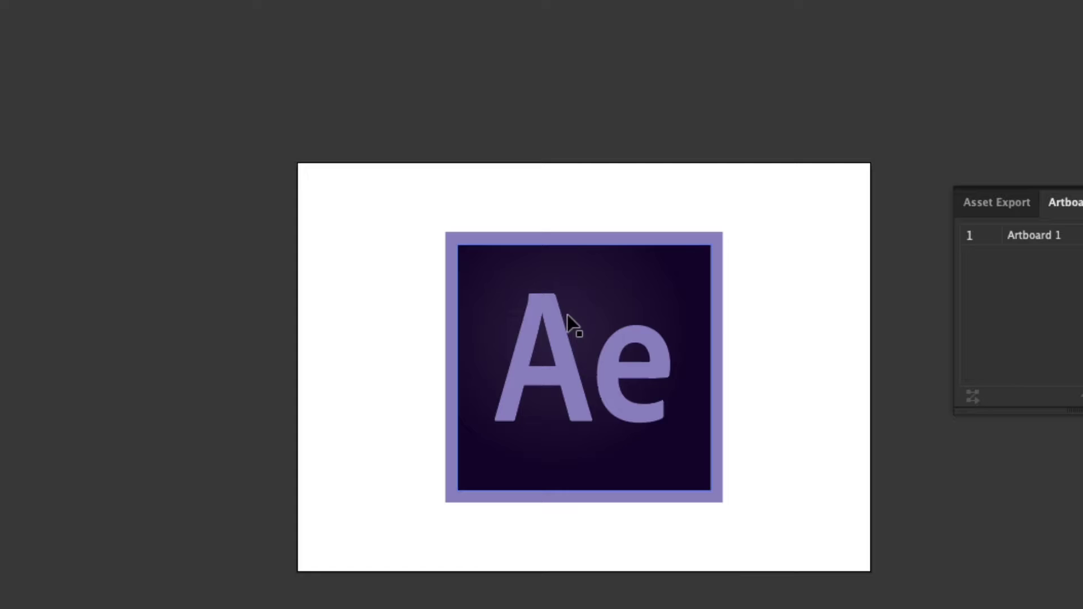
right_click(572, 319)
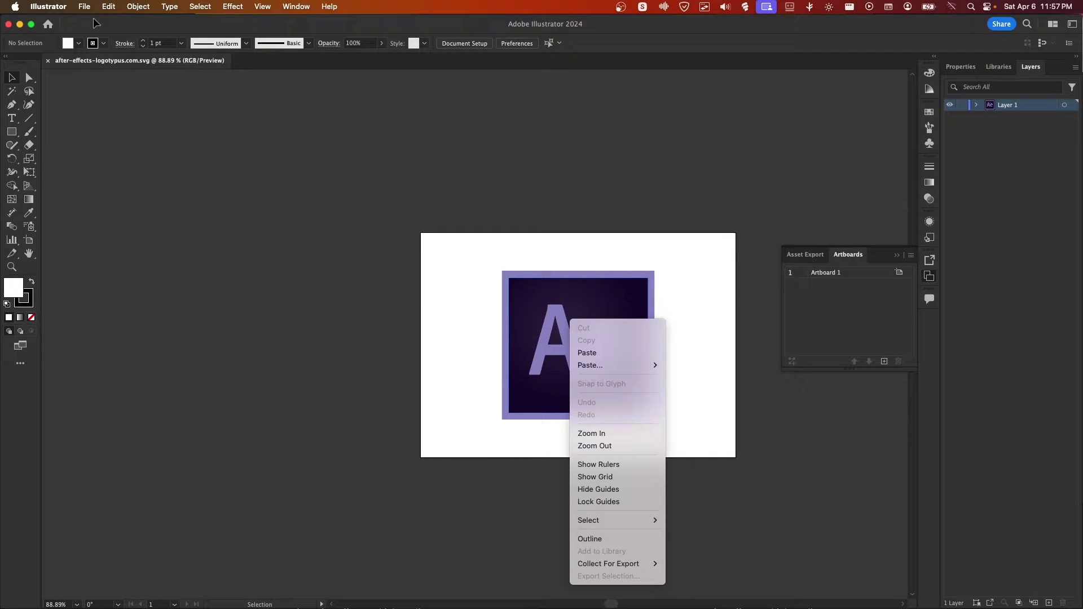
left_click(86, 8)
left_click(85, 7)
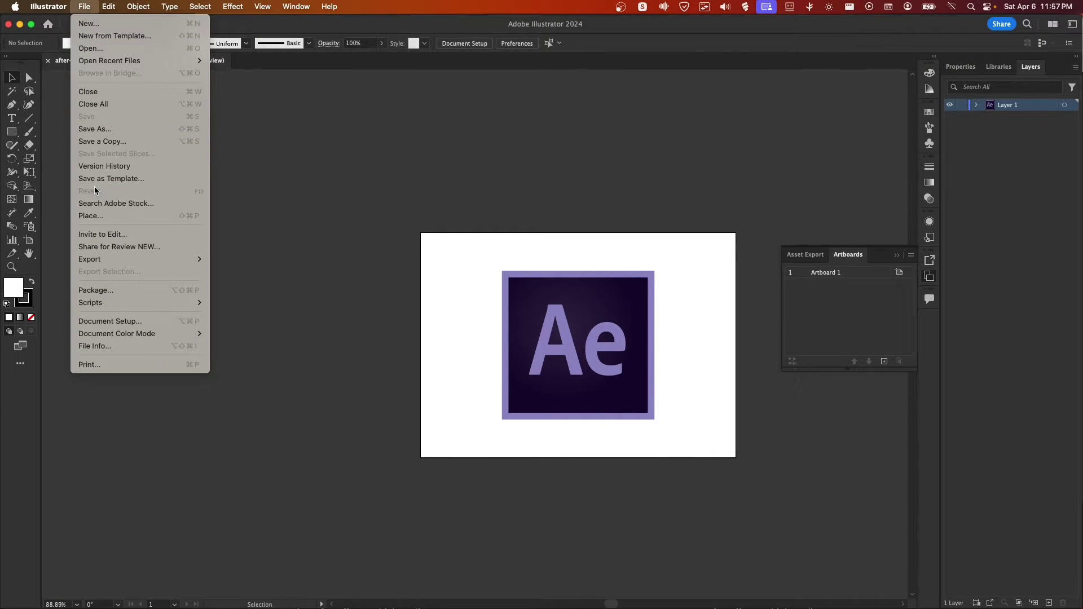
mouse_move(101, 260)
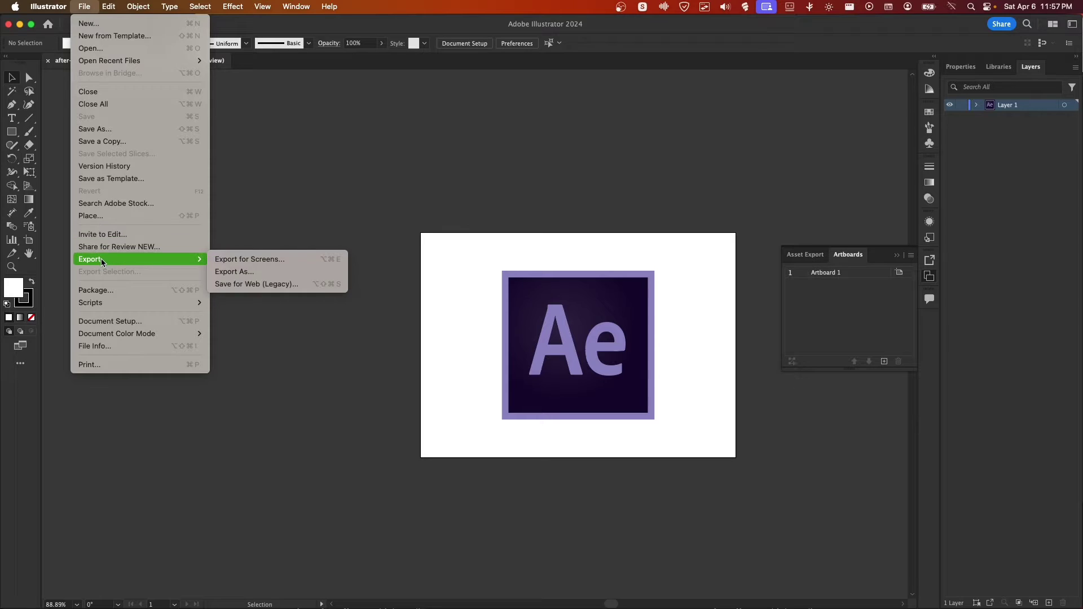
left_click(235, 272)
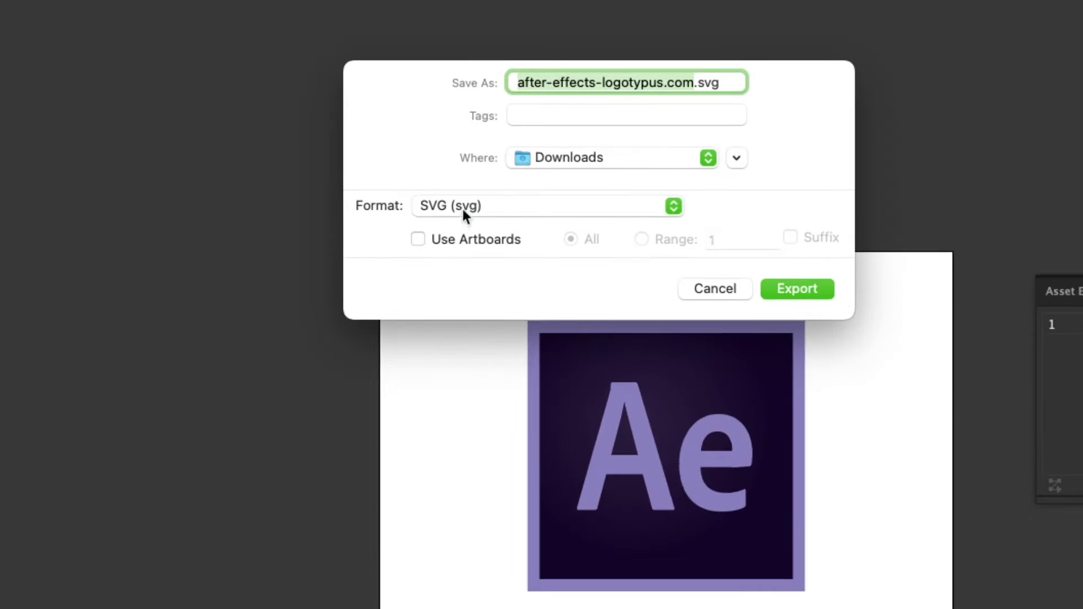
left_click(470, 209)
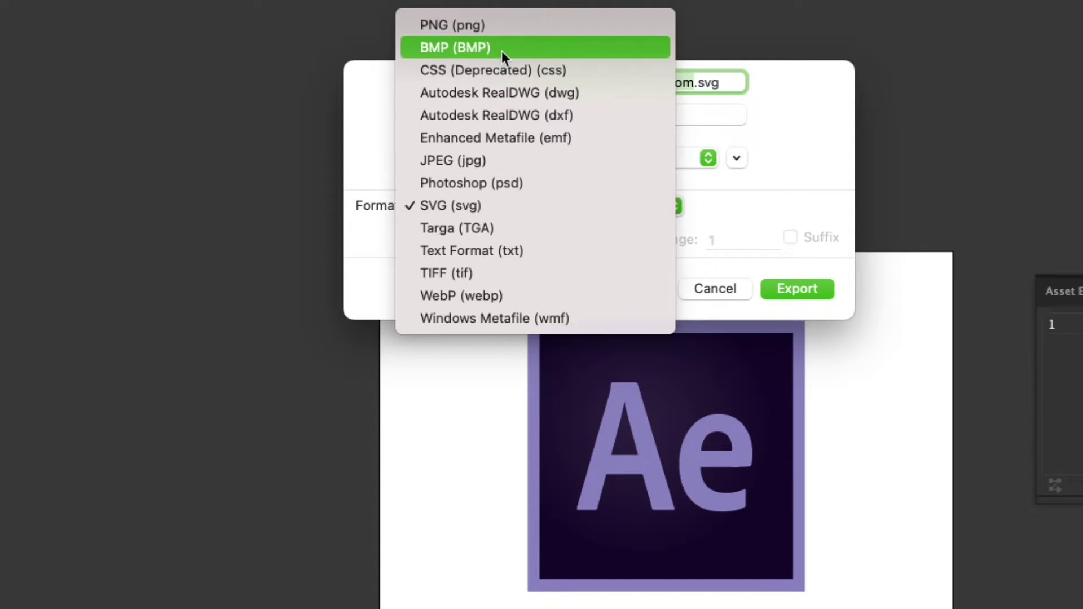
left_click(745, 119)
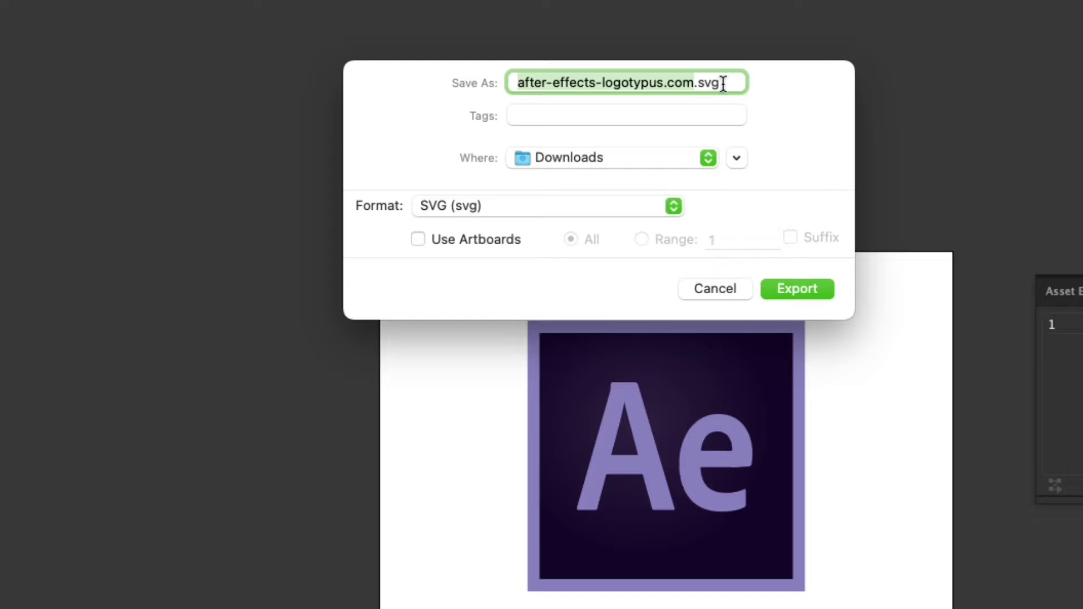
left_click(716, 286)
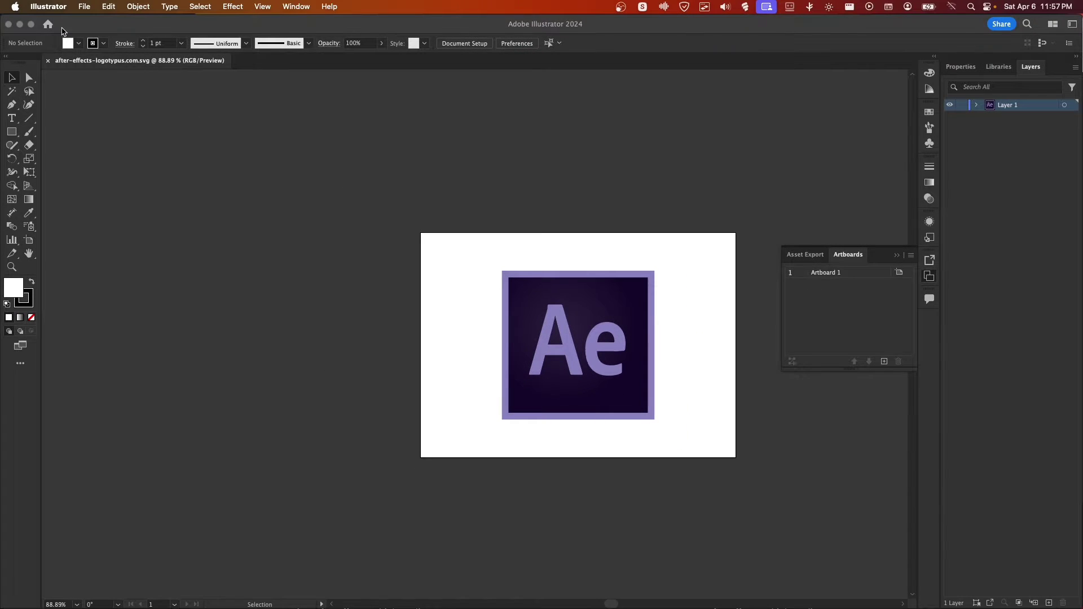
Save As in SVG (svg) format, replacing after-effects-logotypus.com.svg and accepting the SVG options.
left_click(85, 6)
left_click(97, 128)
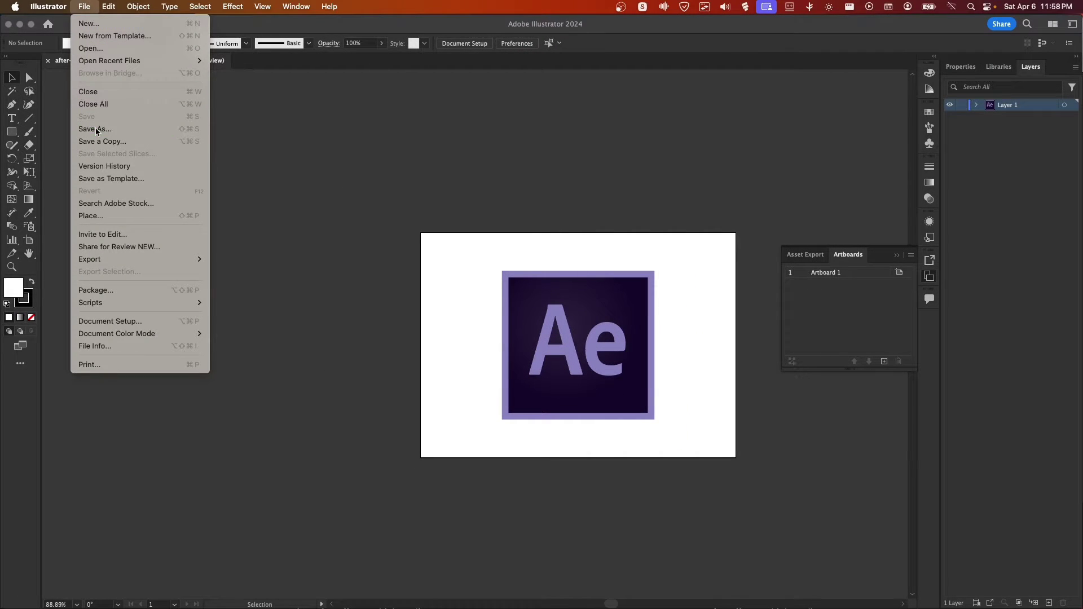
left_click(526, 212)
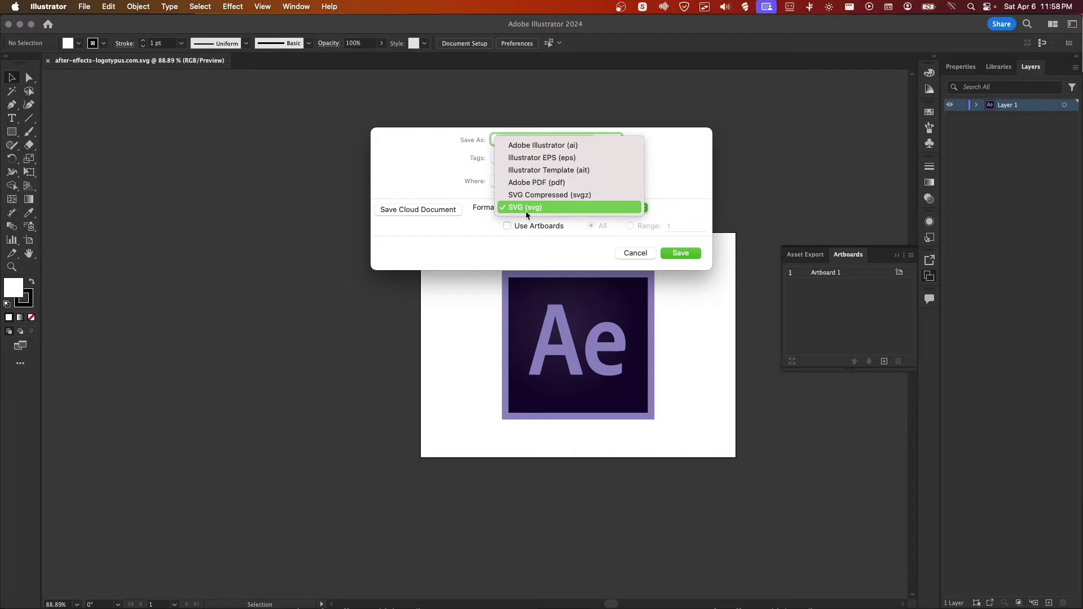
left_click(545, 148)
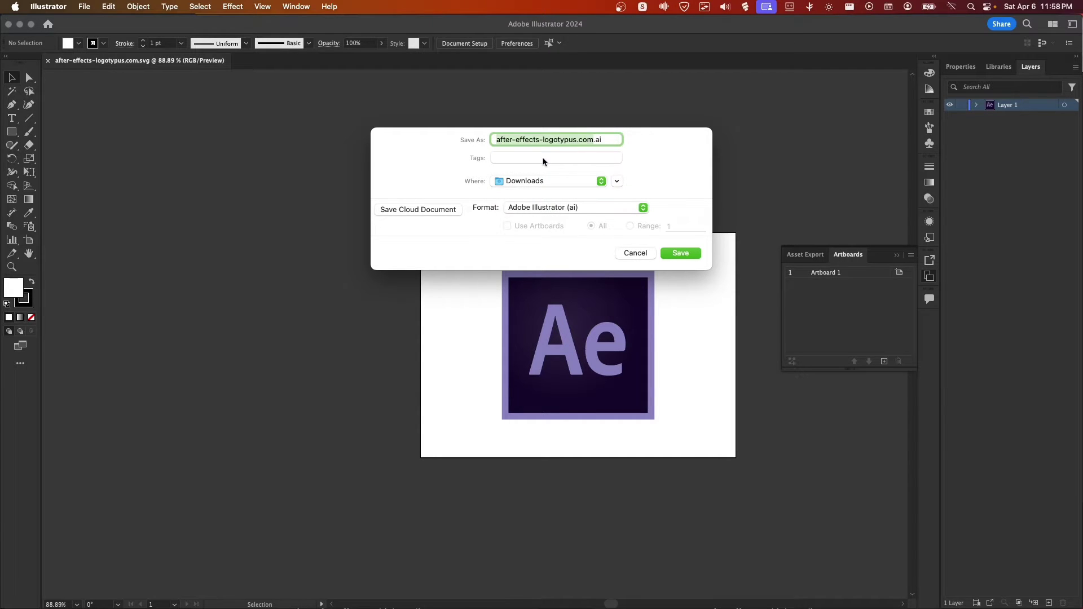
left_click(563, 212)
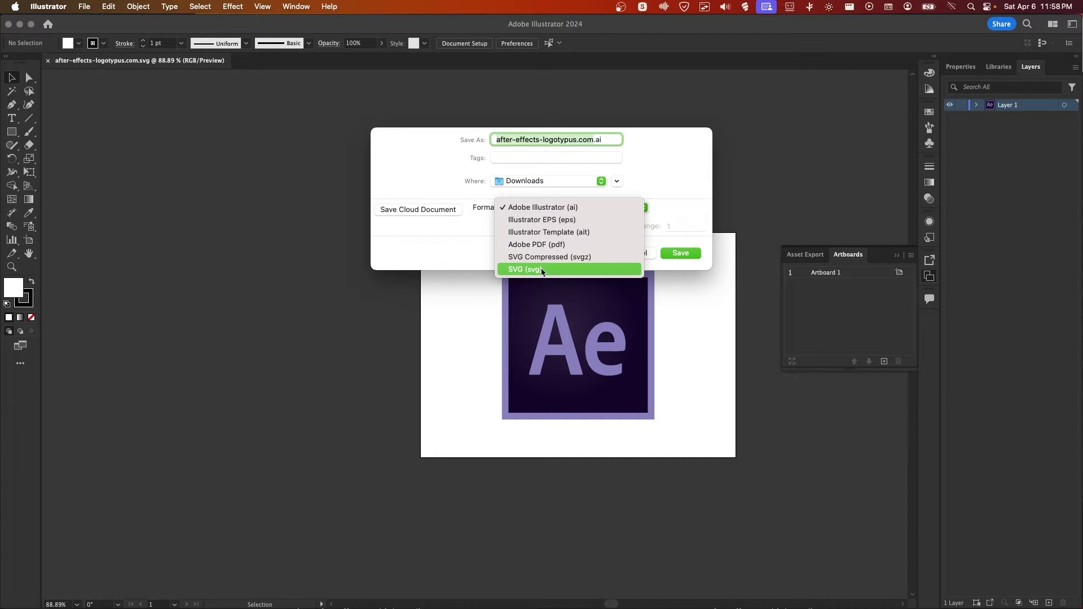
left_click(575, 271)
left_click(679, 254)
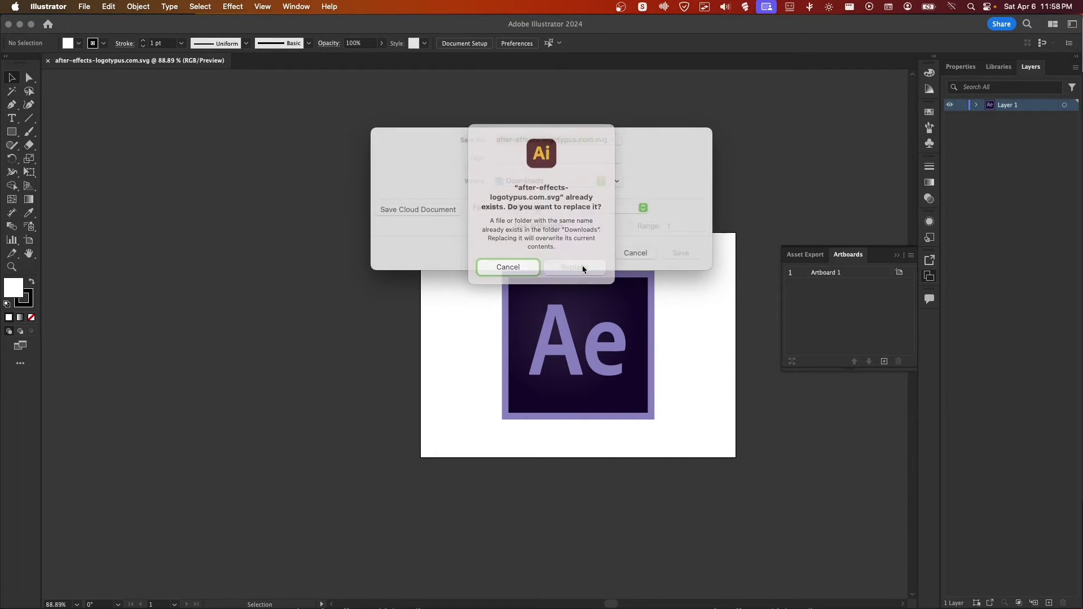
left_click(584, 267)
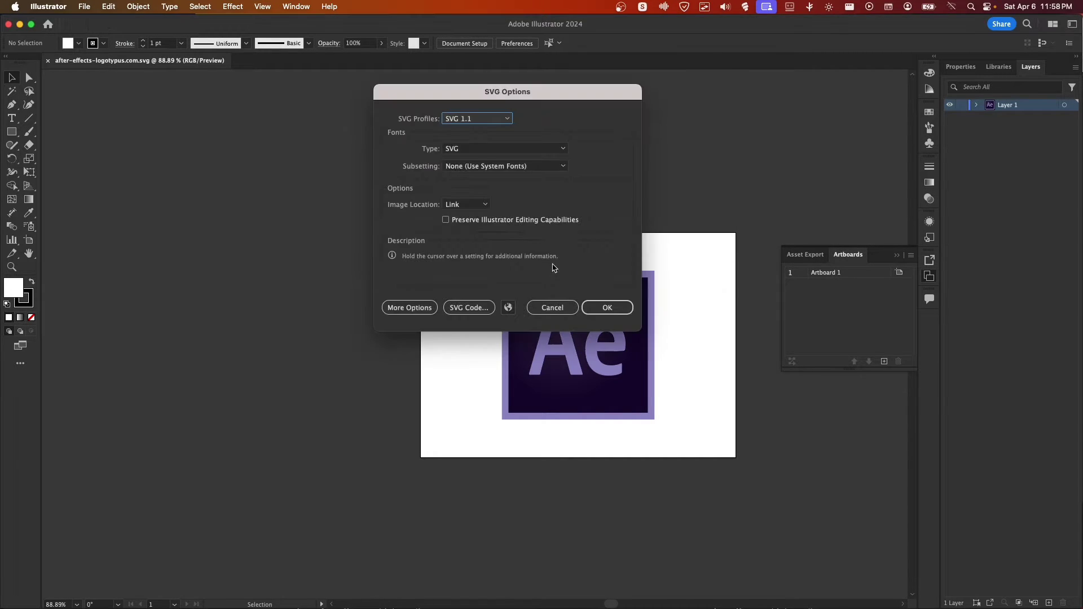
left_click(606, 309)
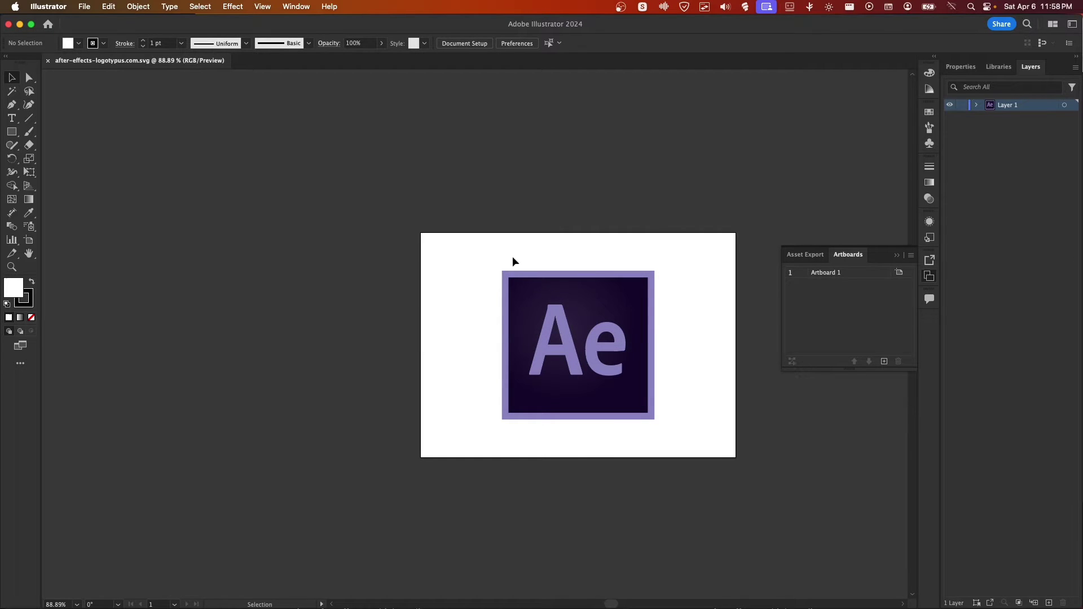
key("super+Tab")
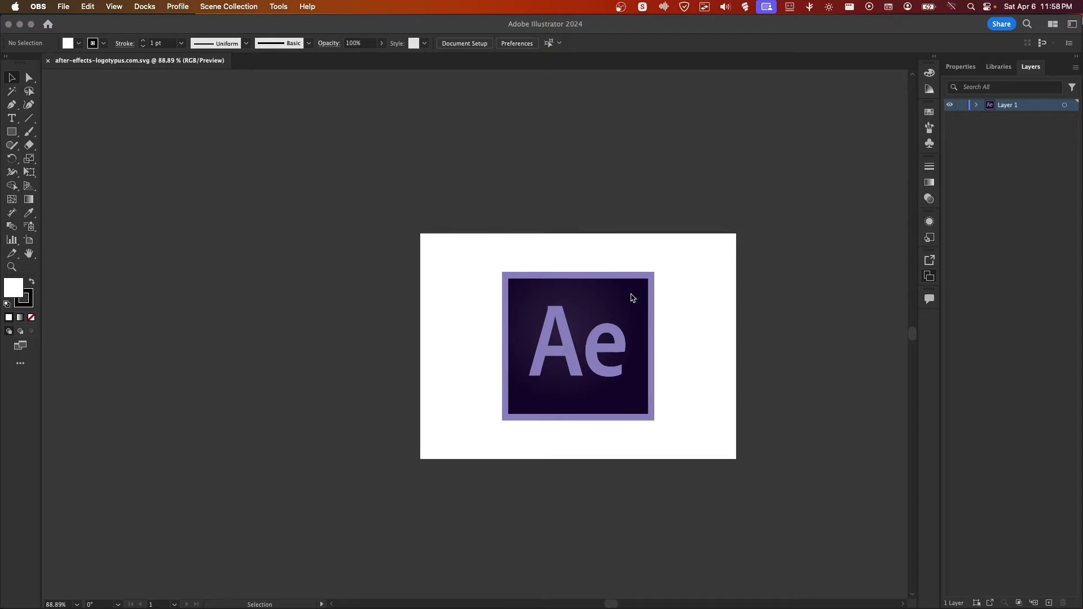
scroll(642, 308, "up", 3)
scroll(644, 309, "down", 1)
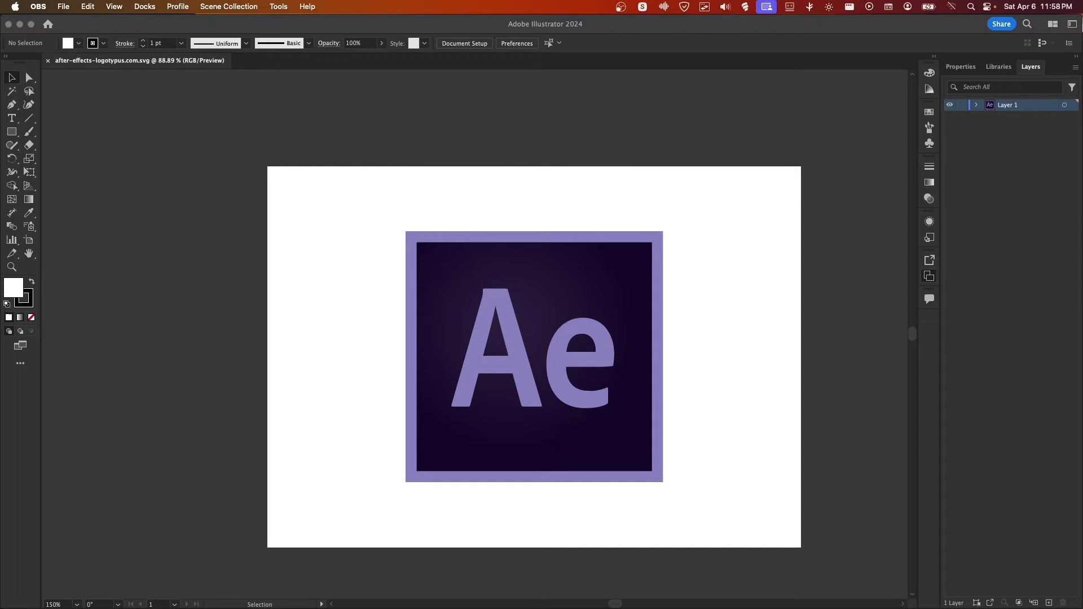
key("ctrl+Up")
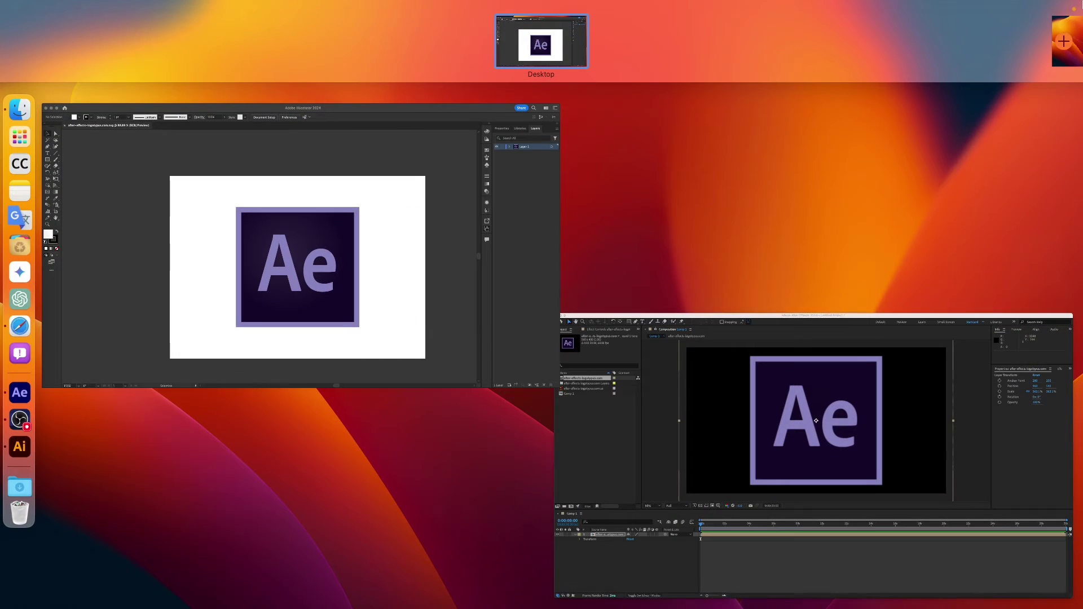
left_click(677, 388)
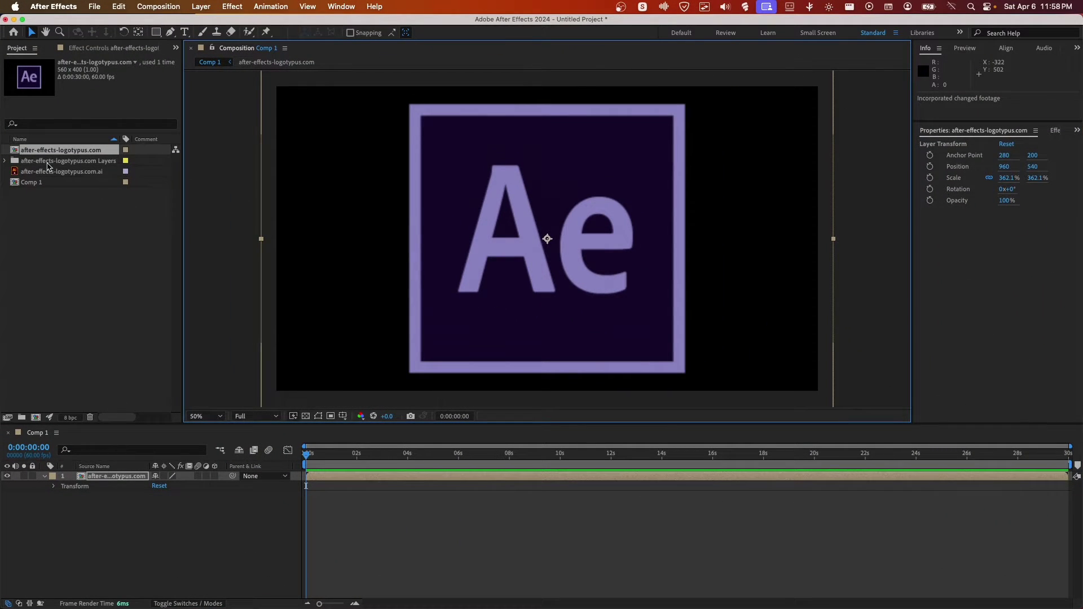
key("Delete")
left_click(55, 162)
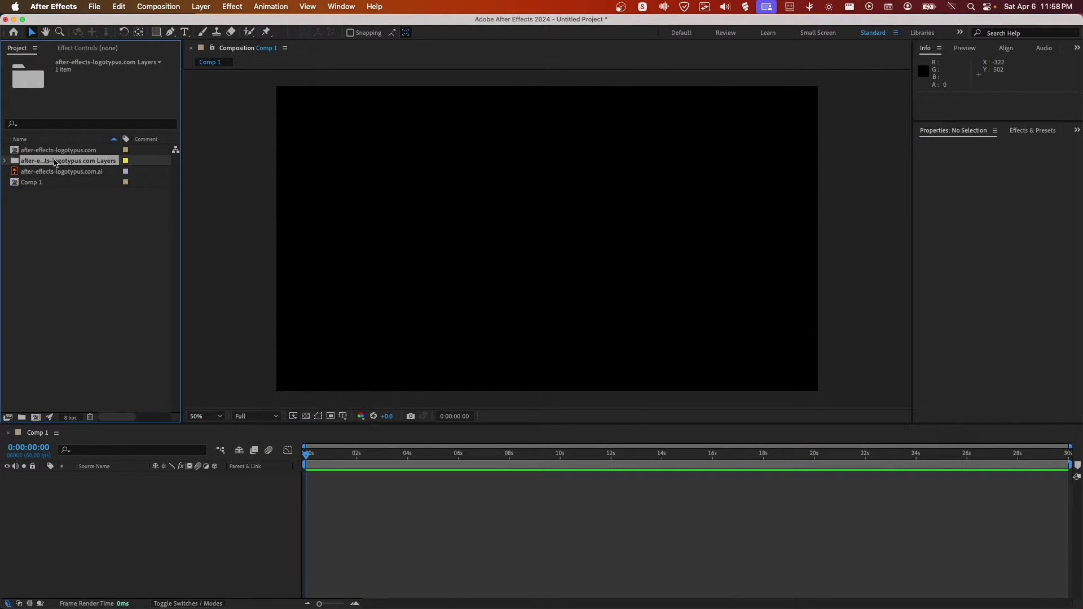
key("Delete")
left_click(649, 333)
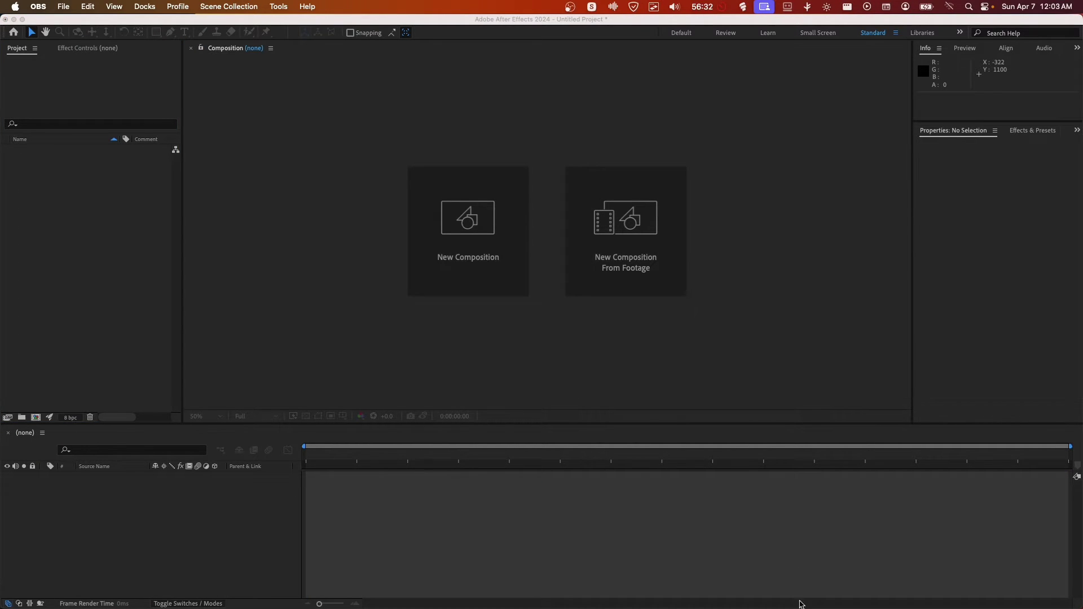
left_click(483, 251)
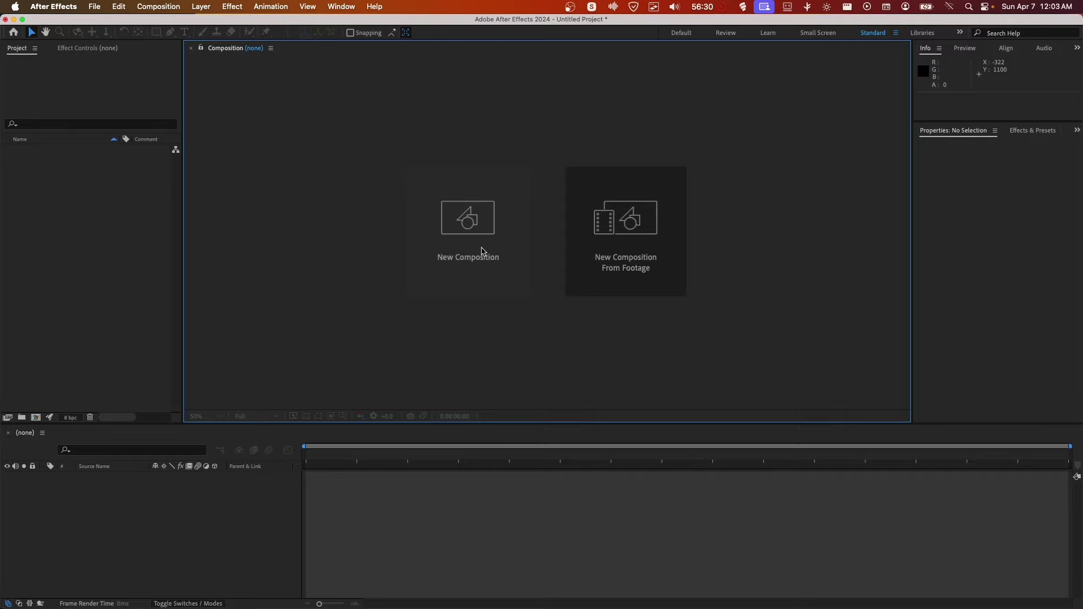
key("super+space")
type("sc")
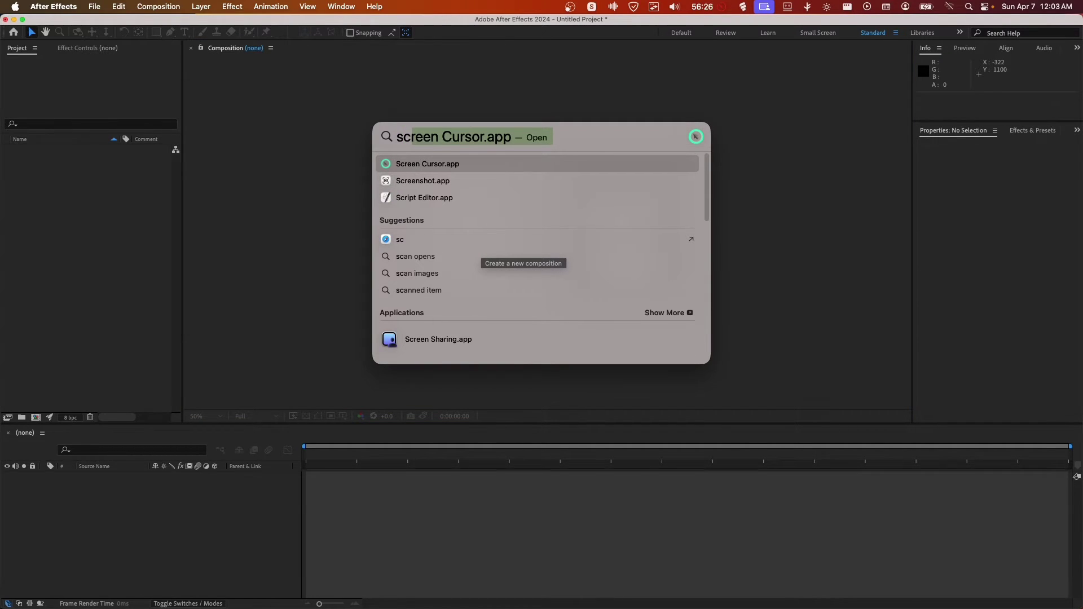
key("Return")
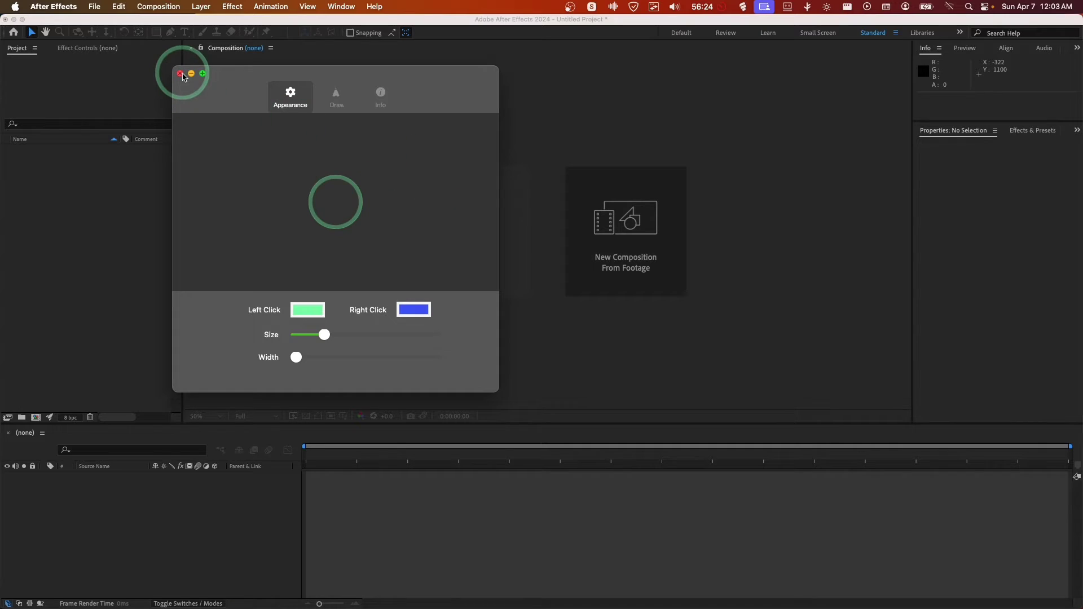
left_click(180, 74)
key("super+space")
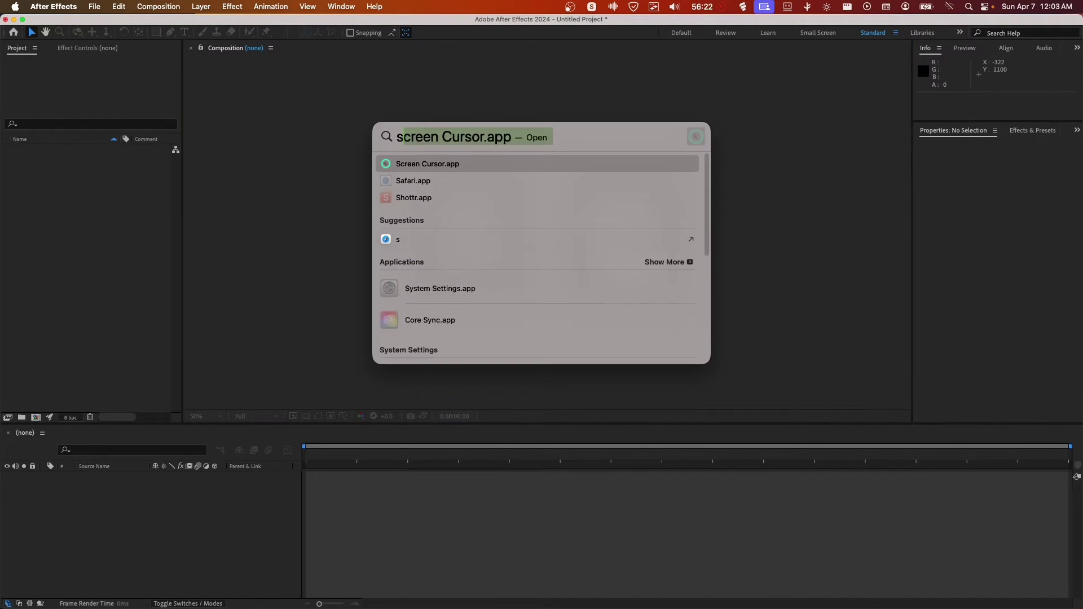
key("Return")
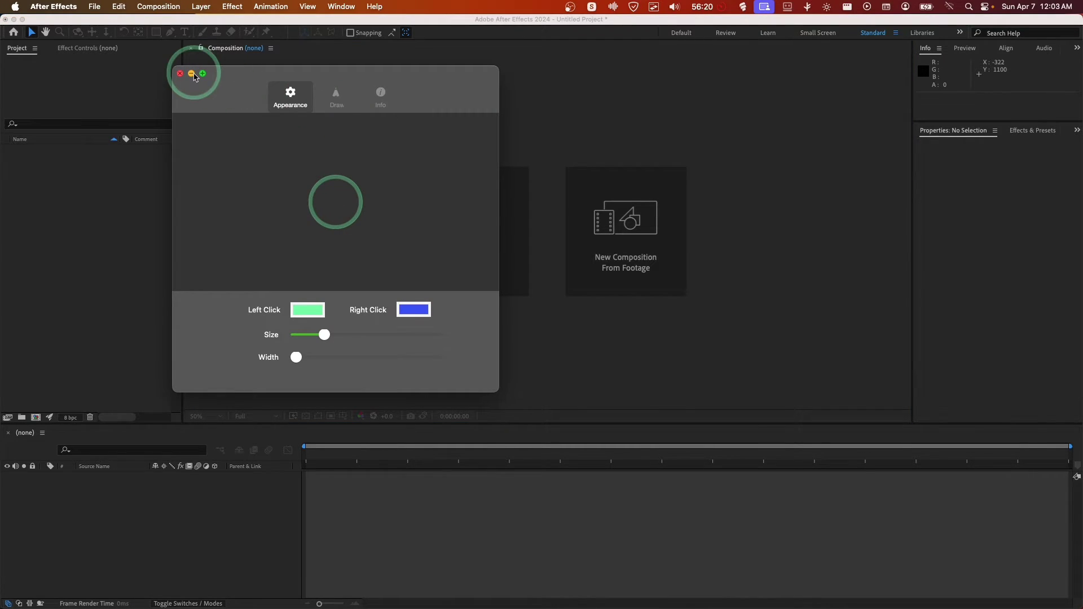
left_click(180, 74)
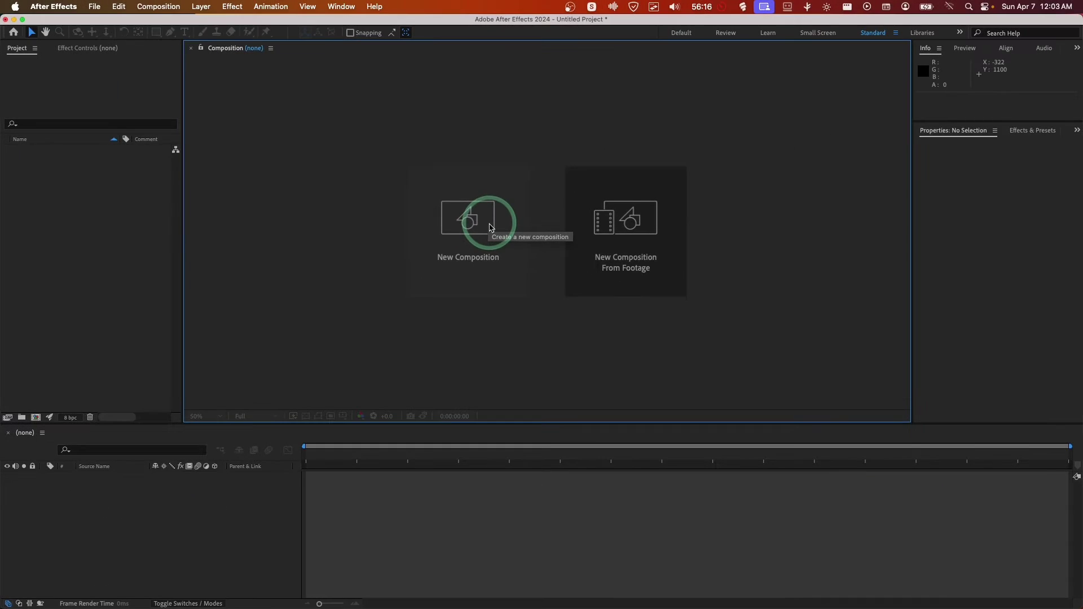
Create Comp 1 at 1920×1080, 30 seconds, 60 fps, then switch back to Illustrator.
left_click(480, 229)
left_click(621, 448)
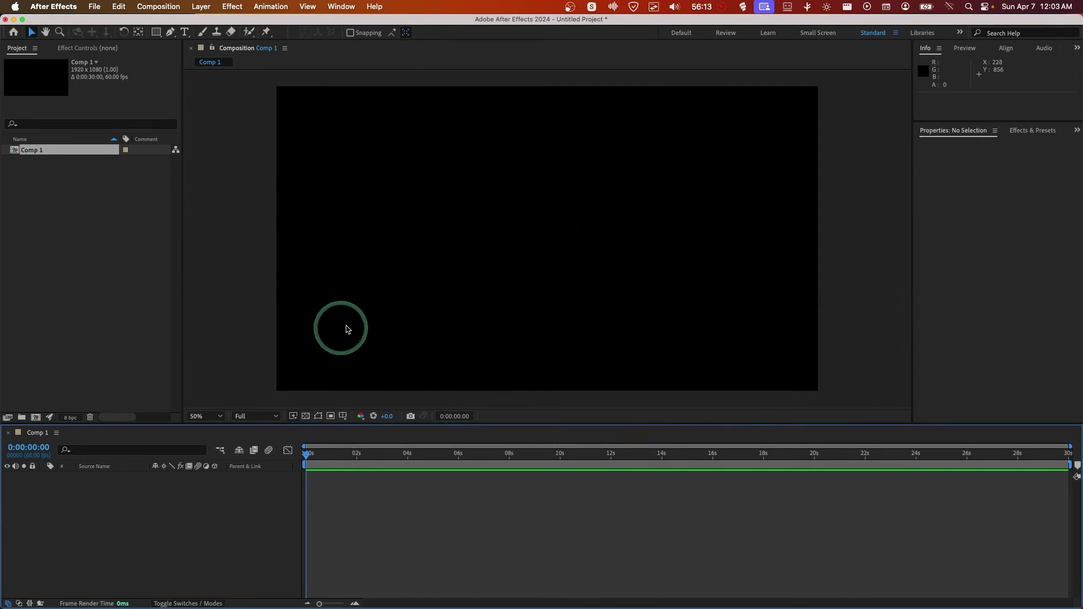
mouse_move(1, 368)
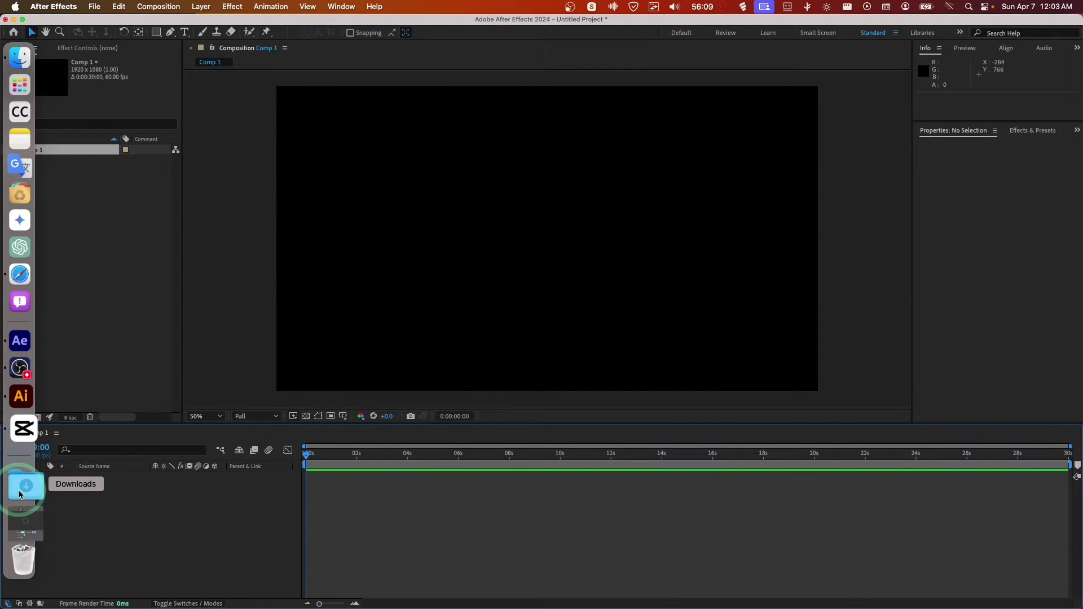
left_click(20, 494)
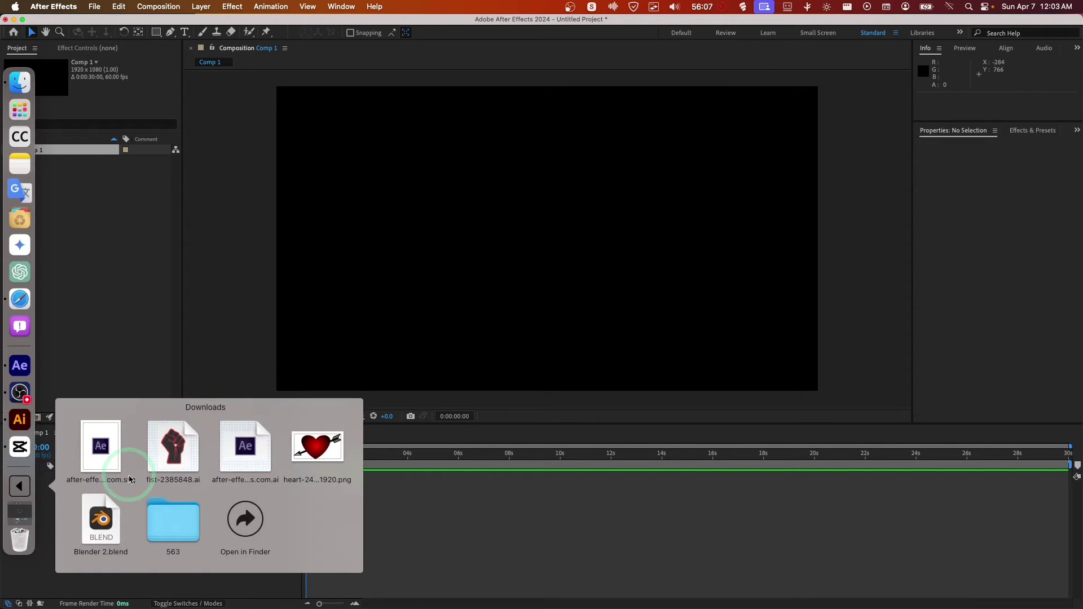
left_click_drag(130, 480, 389, 309)
key("ctrl+Up")
Save the logo as after-effects-logotypus.com.ai in Adobe Illustrator (ai) format, replacing the existing file.
left_click(114, 116)
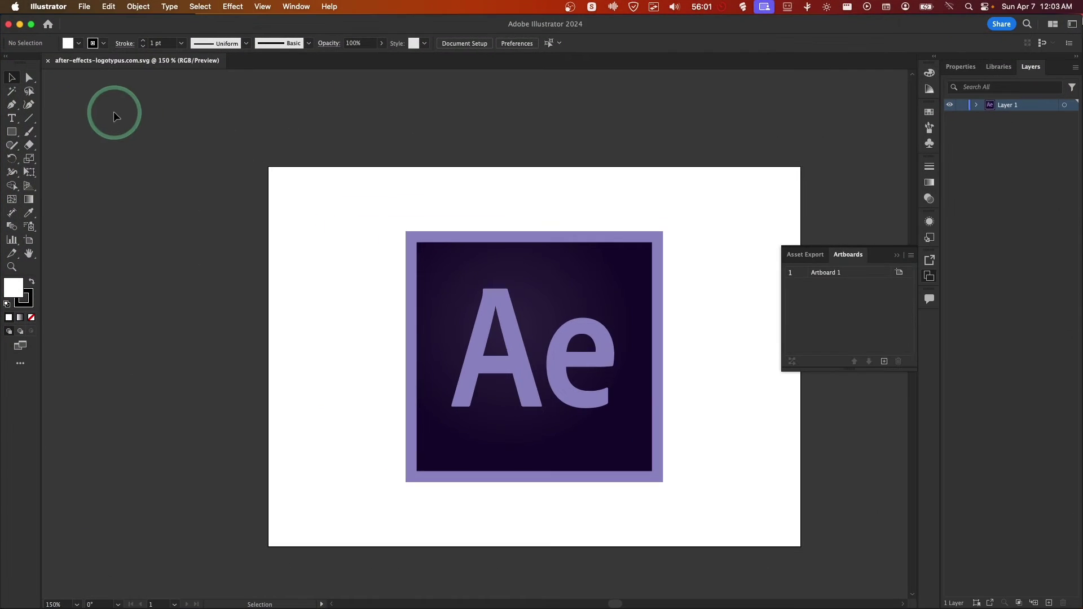
left_click(83, 7)
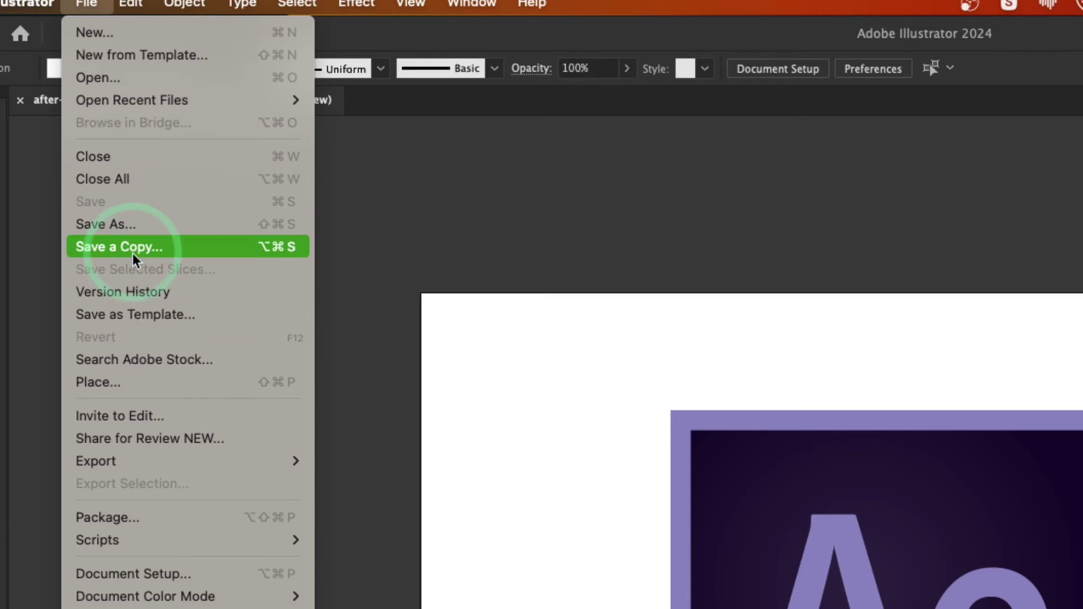
left_click(136, 230)
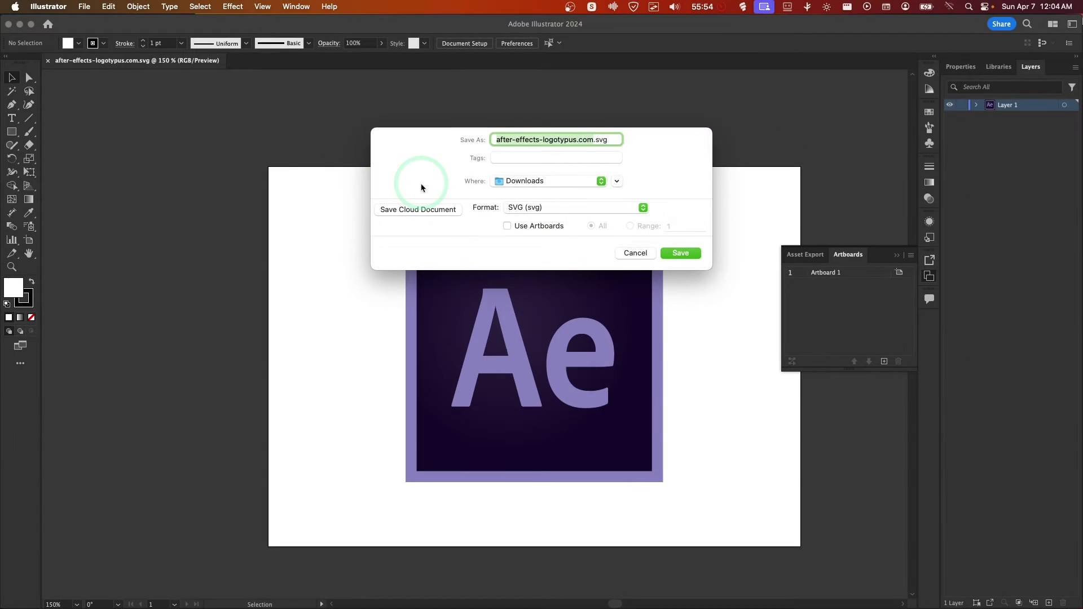
left_click(570, 208)
left_click(581, 146)
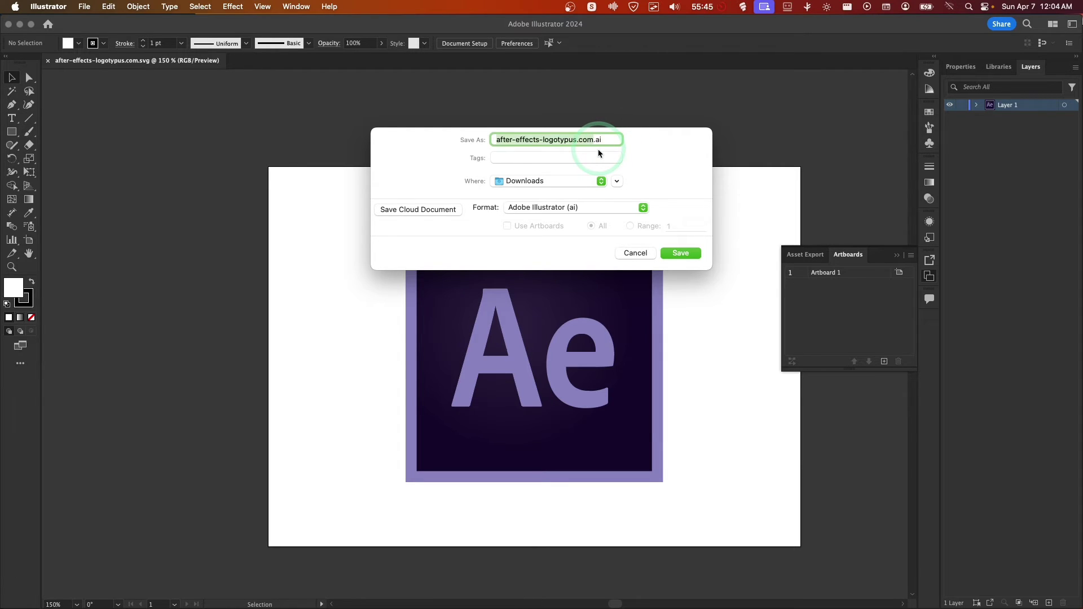
left_click(680, 252)
left_click(571, 271)
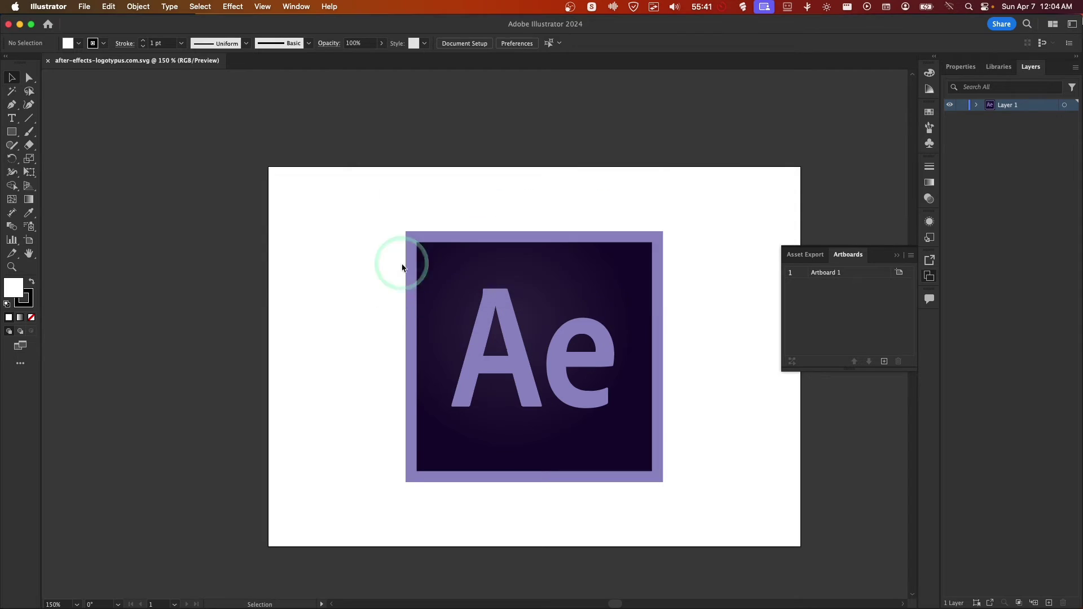
left_click(631, 430)
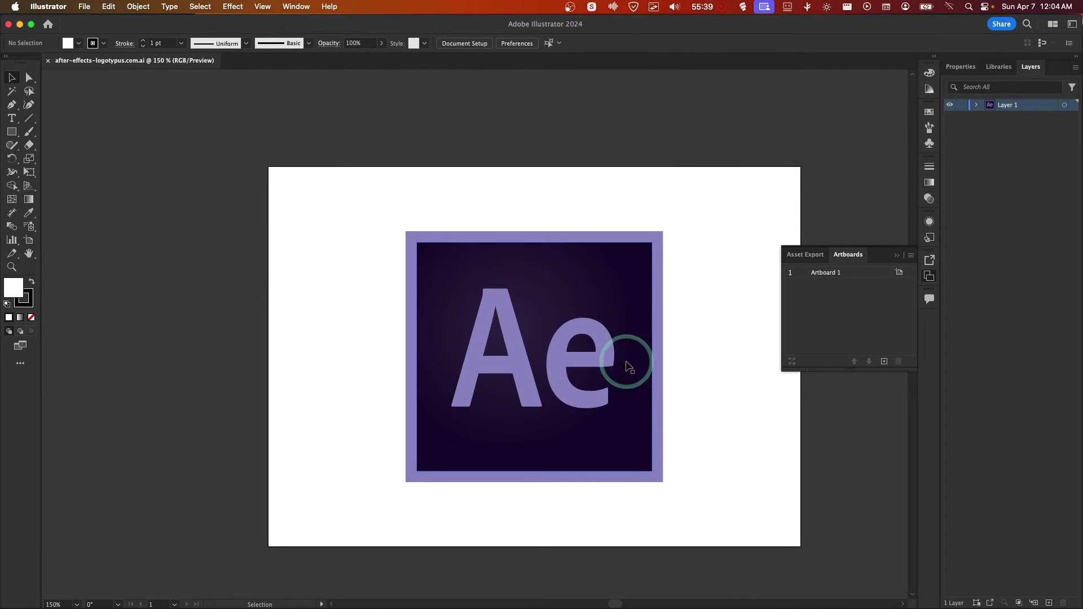
Import after-effects-logotypus.com.ai from the Downloads stack into the Project panel as a Composition.
mouse_move(1082, 1)
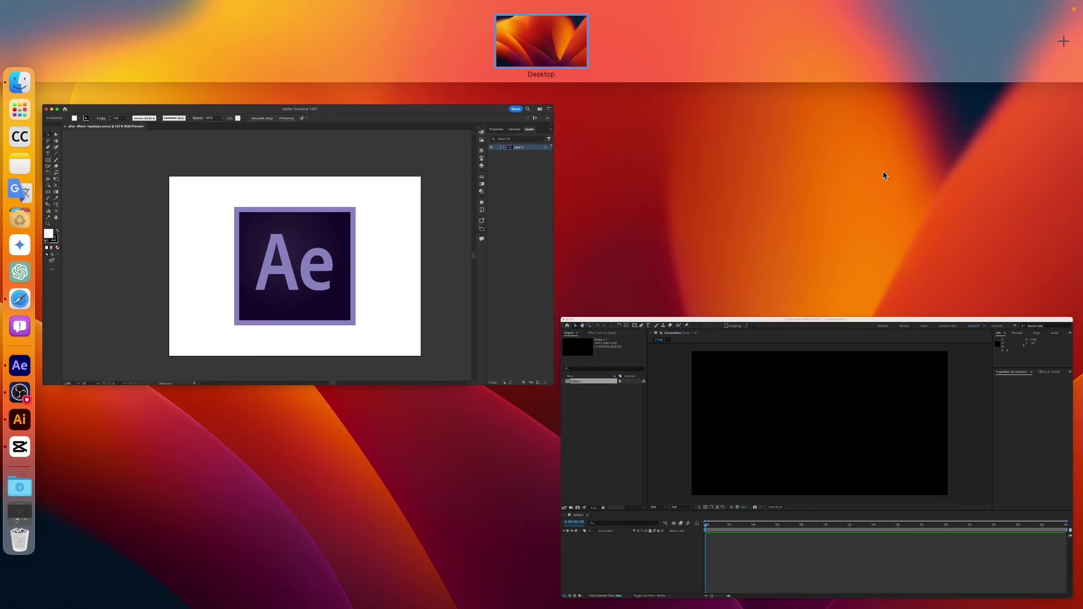
left_click(673, 404)
mouse_move(17, 489)
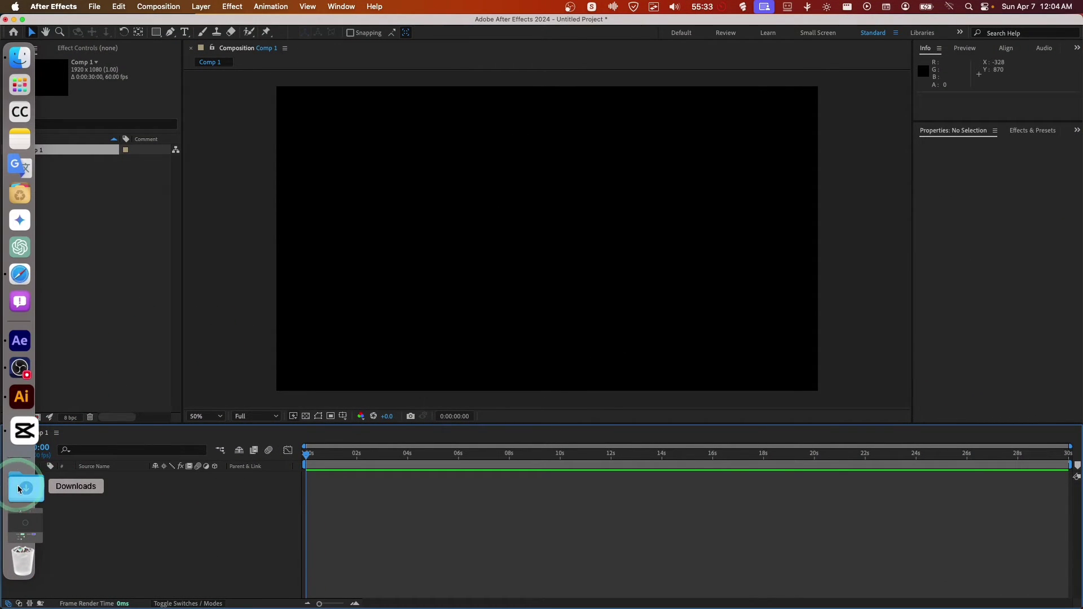
left_click(23, 487)
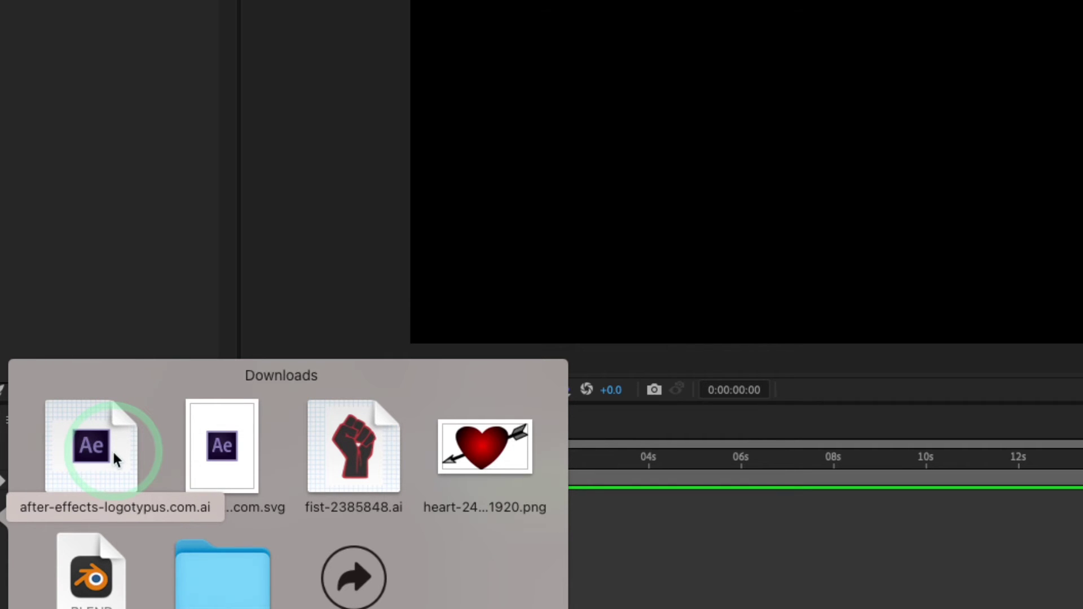
left_click_drag(113, 450, 118, 171)
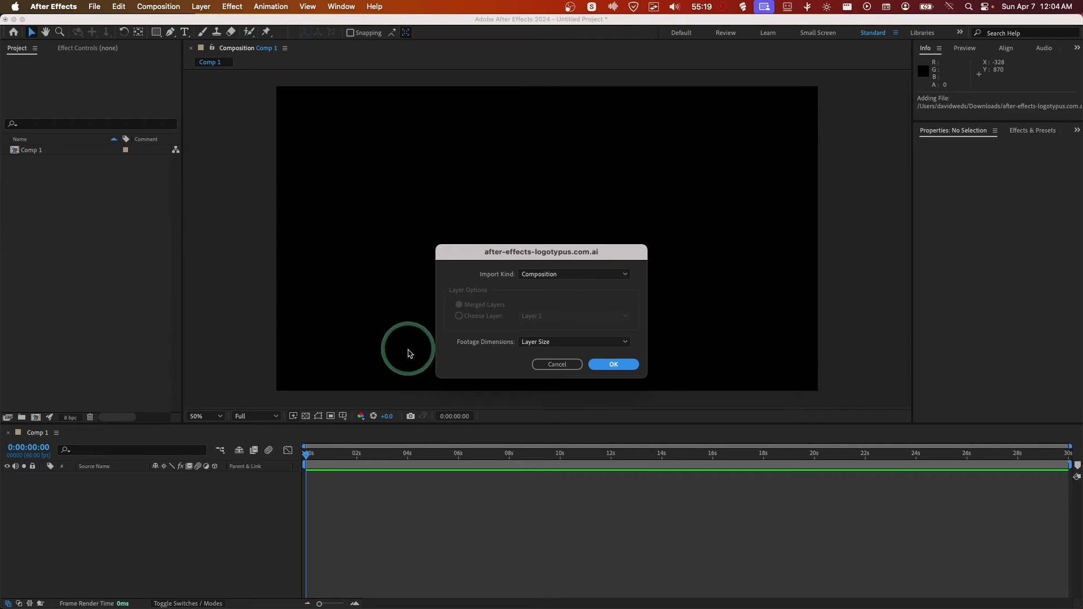
left_click(916, 130)
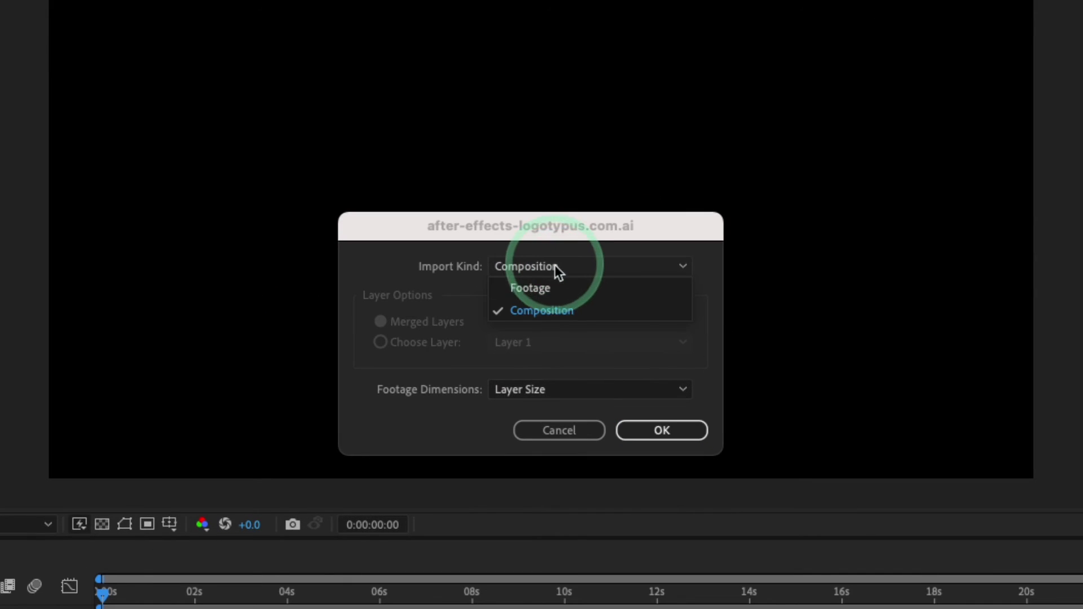
left_click(542, 310)
left_click(606, 395)
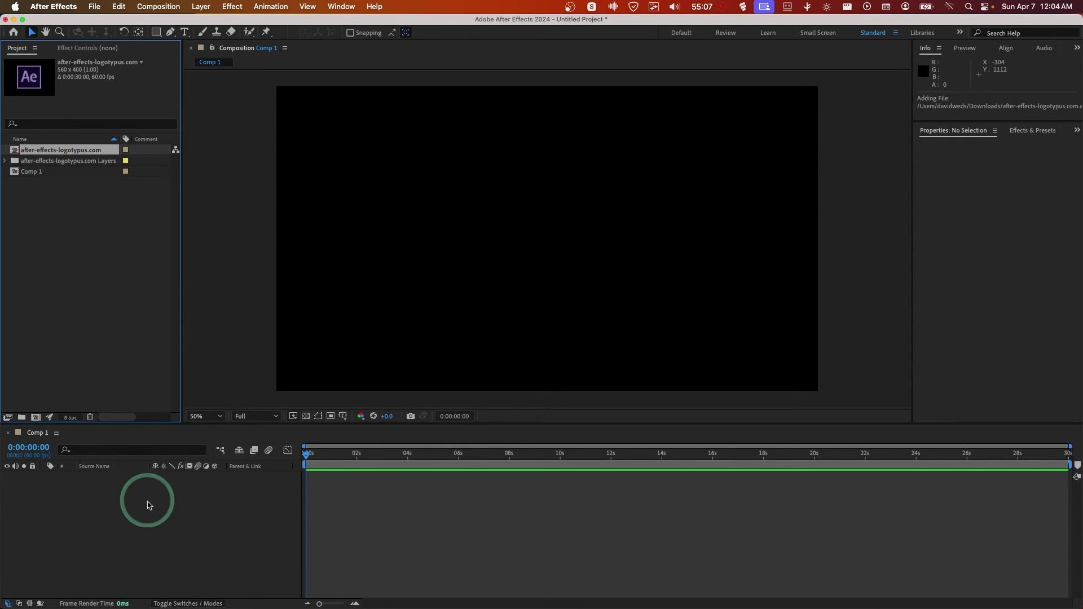
Add the after-effects-logotypus.com composition to Comp 1 and scale it to 407.1% × 374%.
left_click_drag(27, 151, 125, 495)
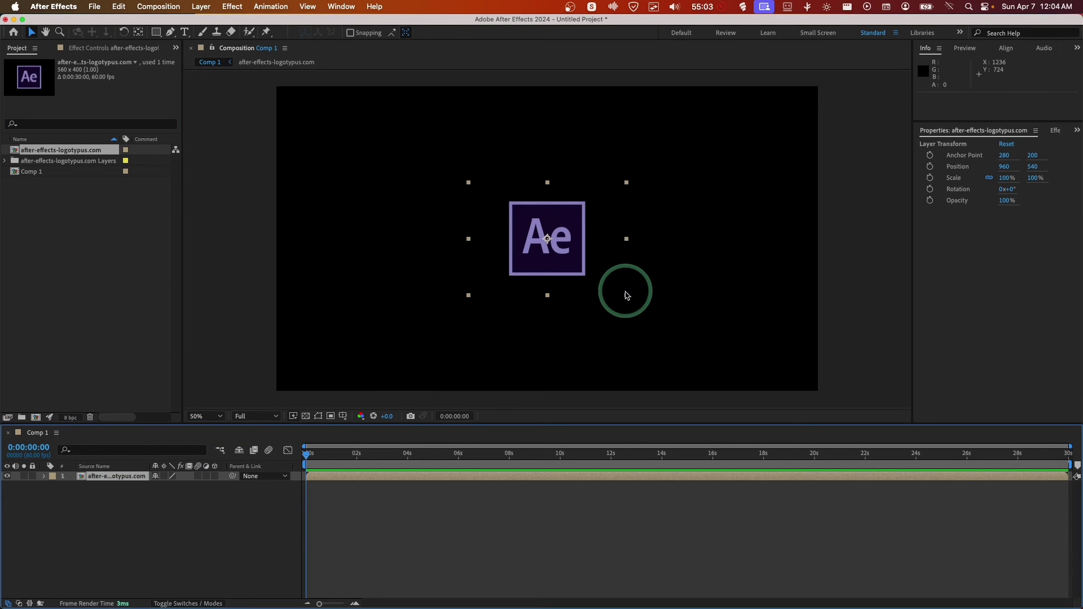
left_click_drag(626, 294, 866, 448)
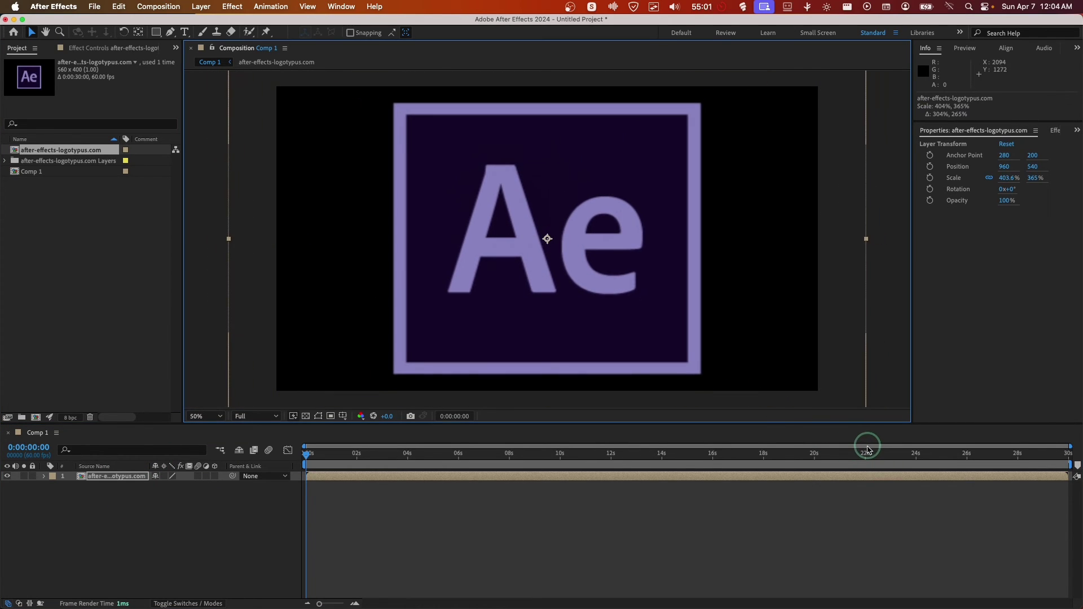
scroll(503, 209, "up", 3)
scroll(504, 209, "down", 3)
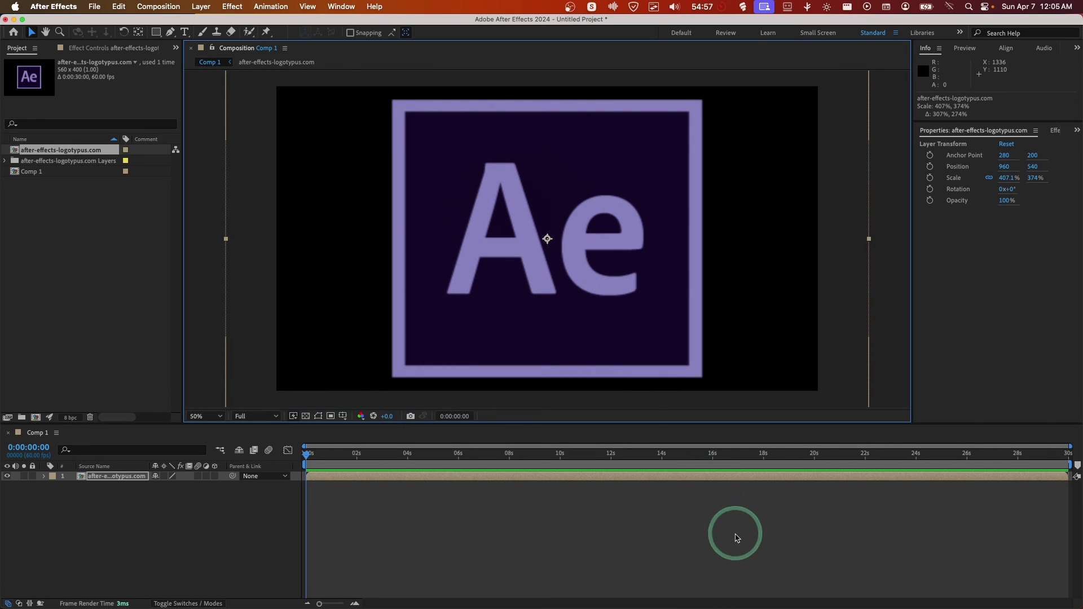
key("super+Tab")
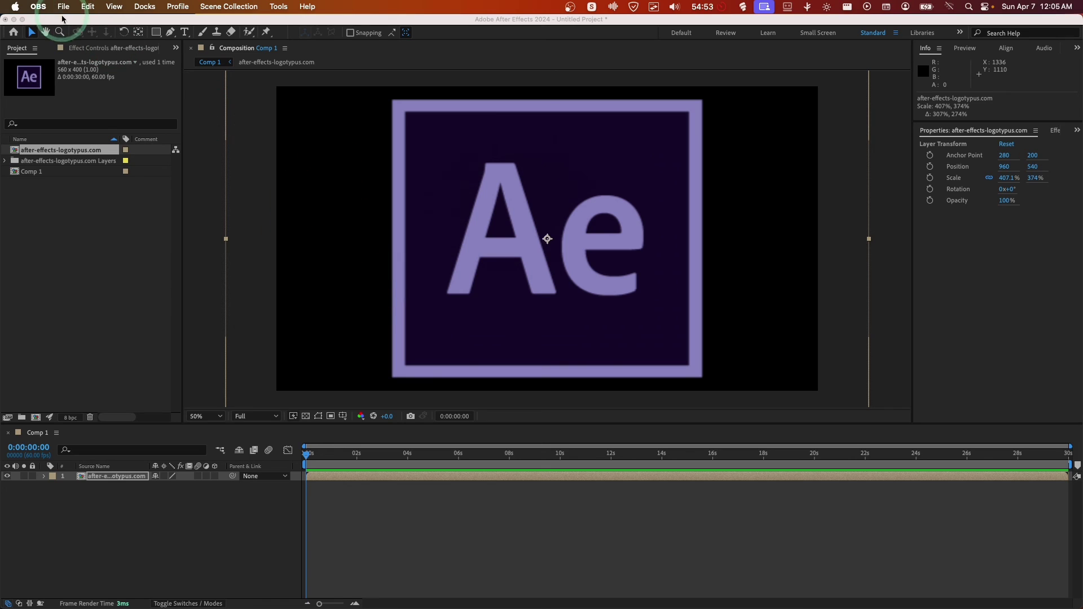
Turn off 'Automatically hide and show the Dock' in Desktop & Dock, then close System Settings.
left_click(15, 7)
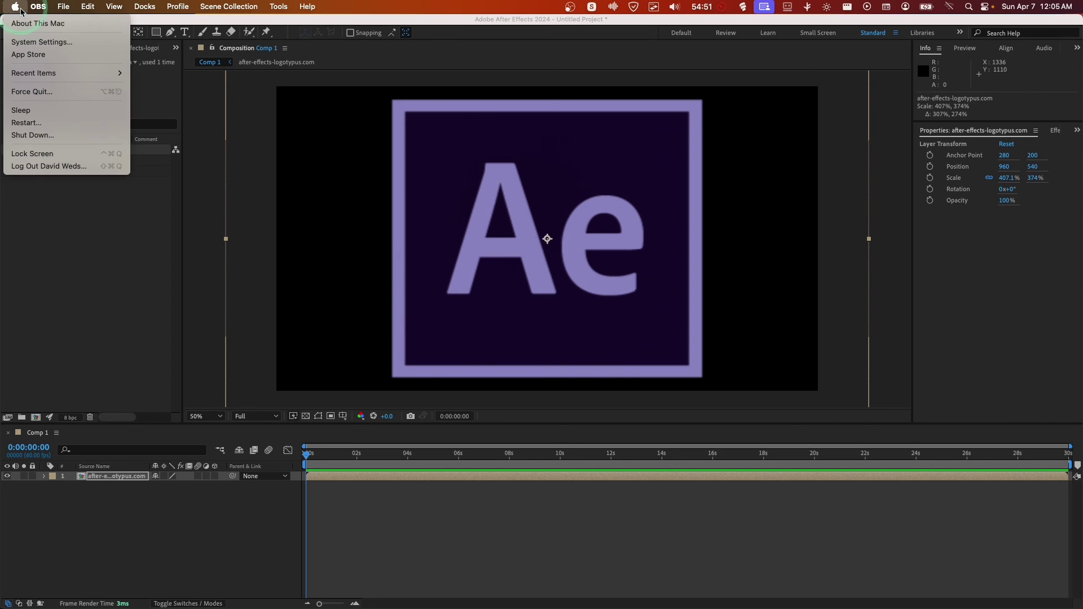
left_click(34, 42)
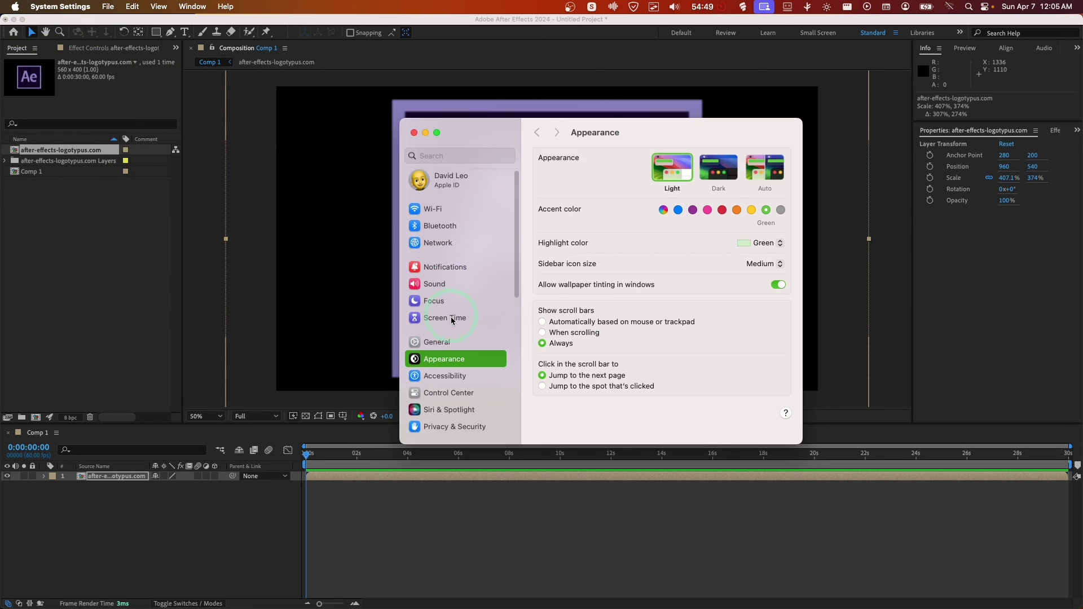
scroll(452, 320, "down", 8)
left_click(448, 232)
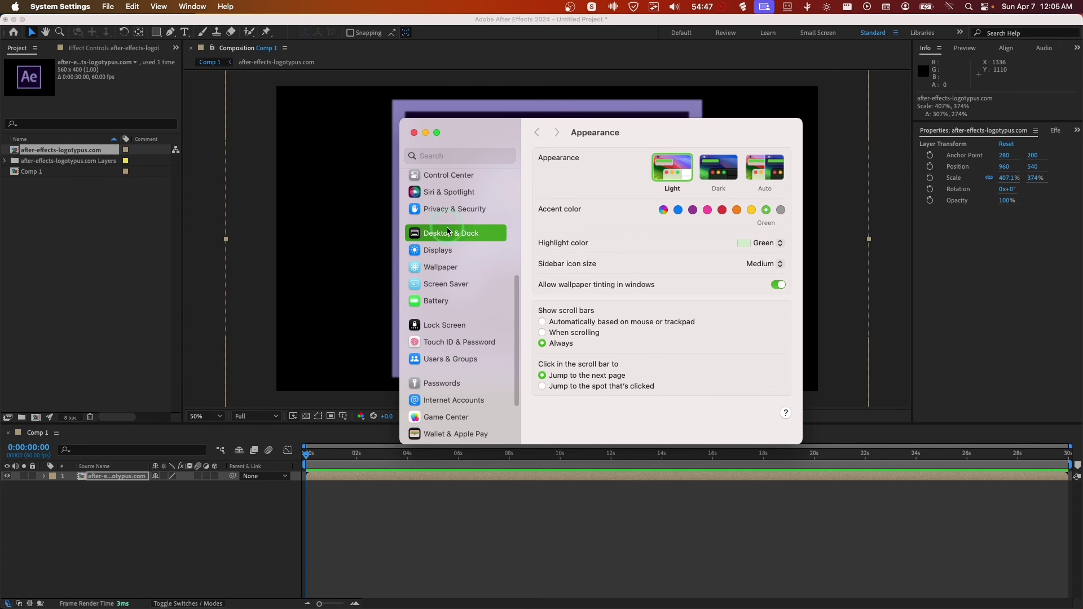
left_click(776, 309)
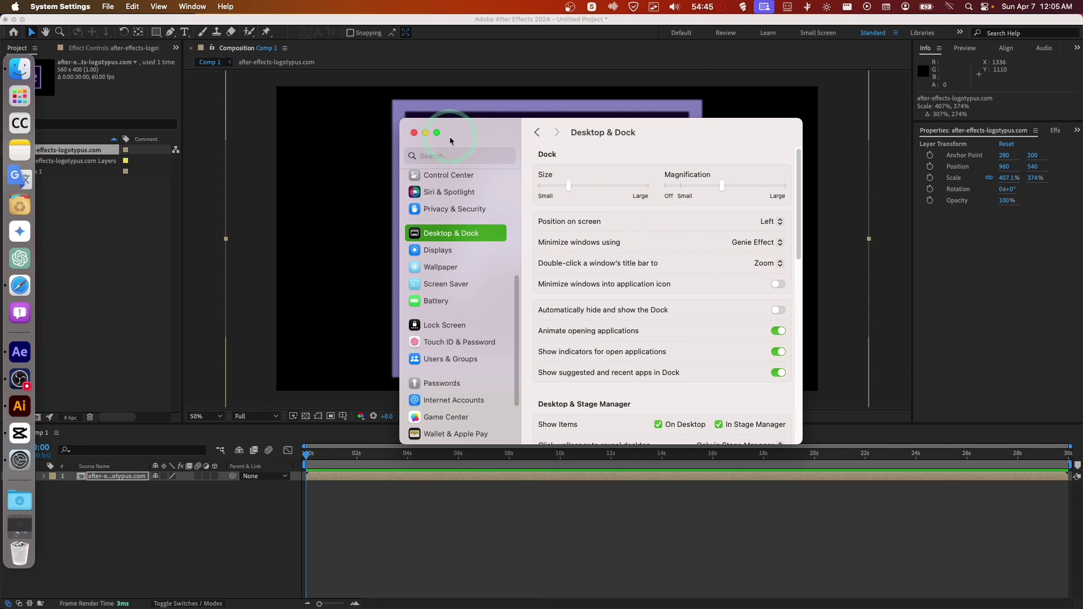
left_click(415, 133)
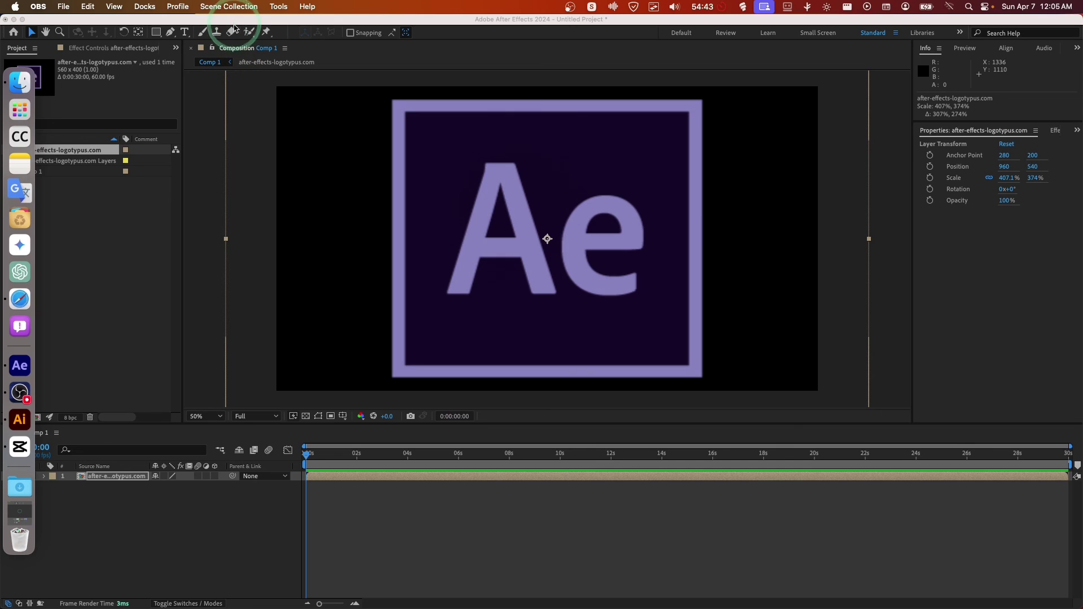